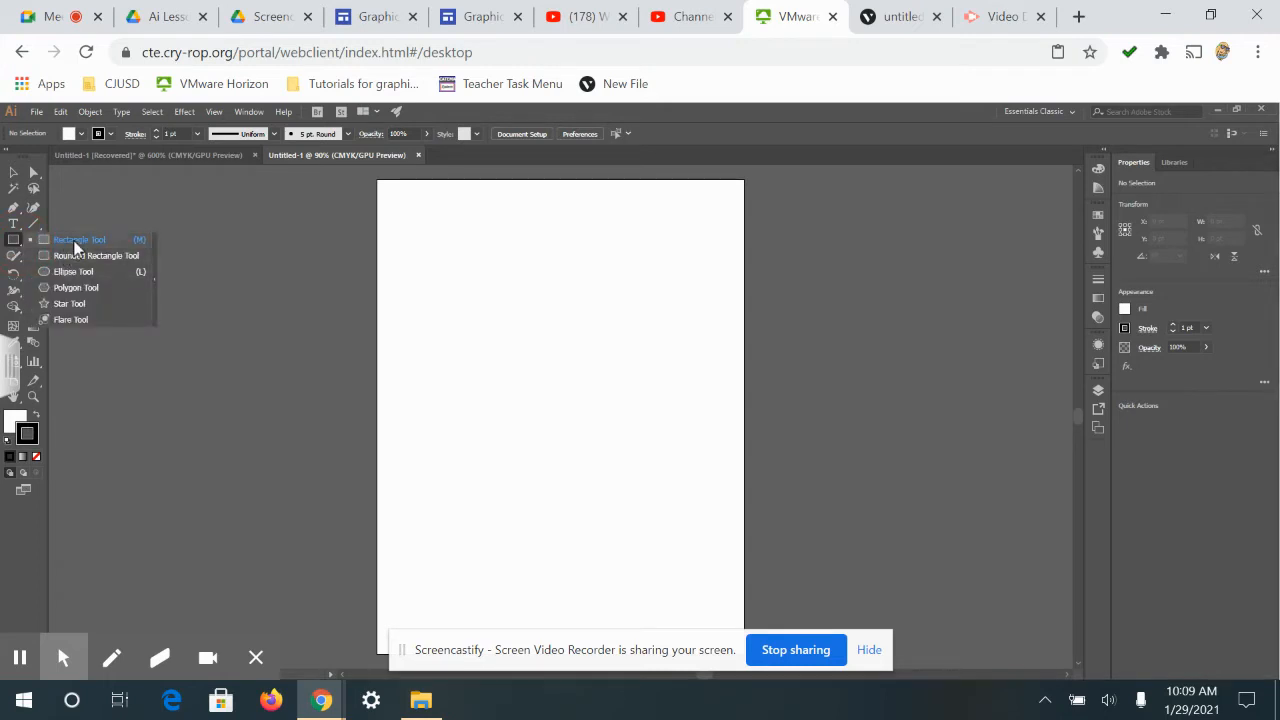
Activate the Rectangle tool and set the fill to the yellow-to-orange gradient swatch
click(80, 241)
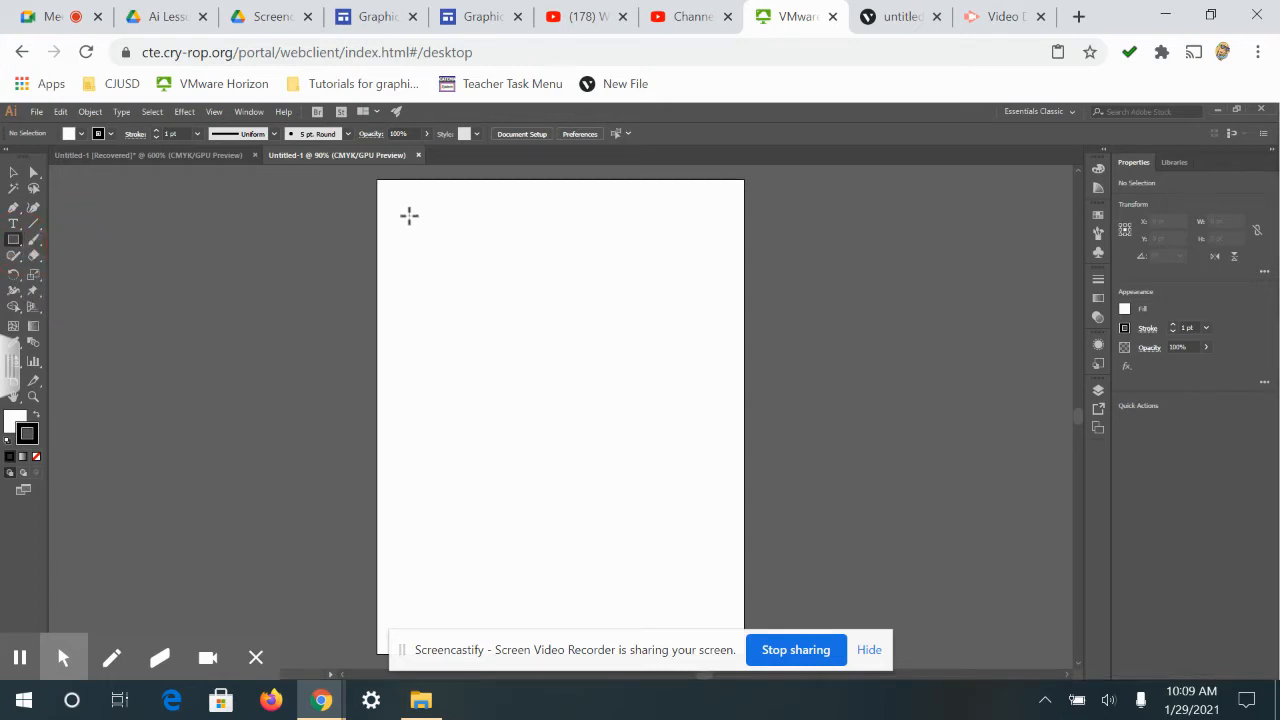
click(81, 134)
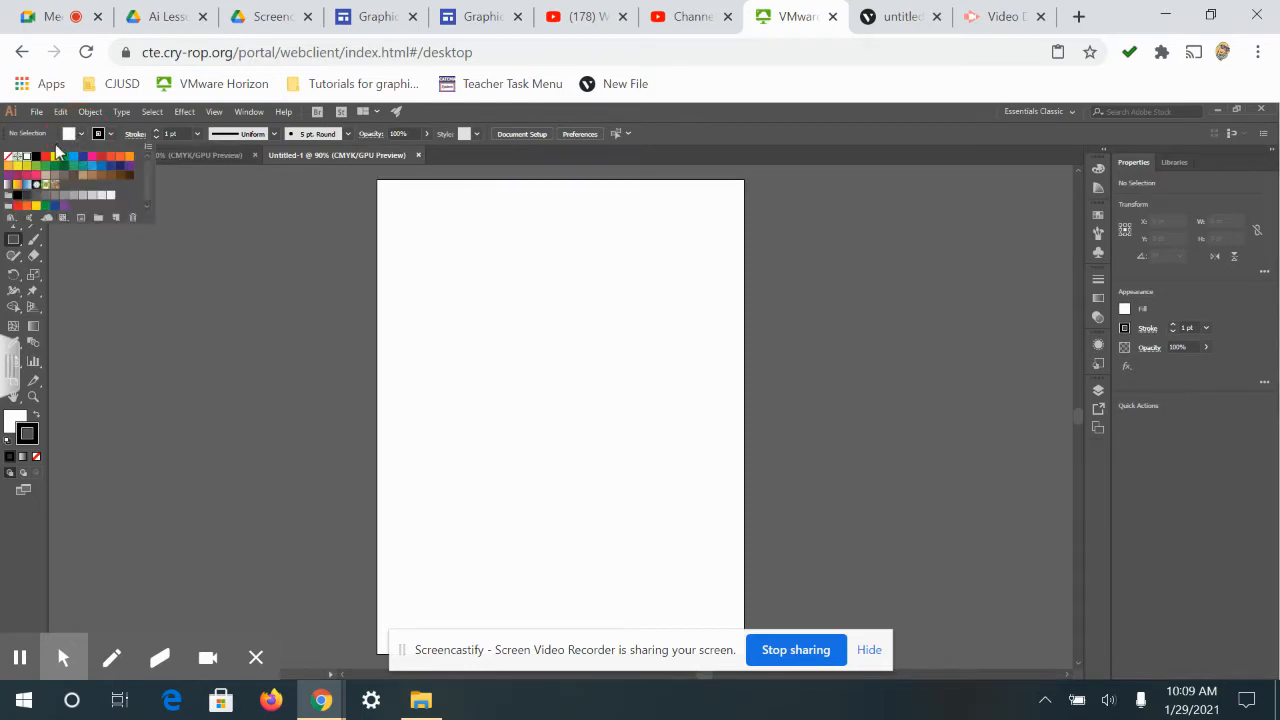
click(45, 157)
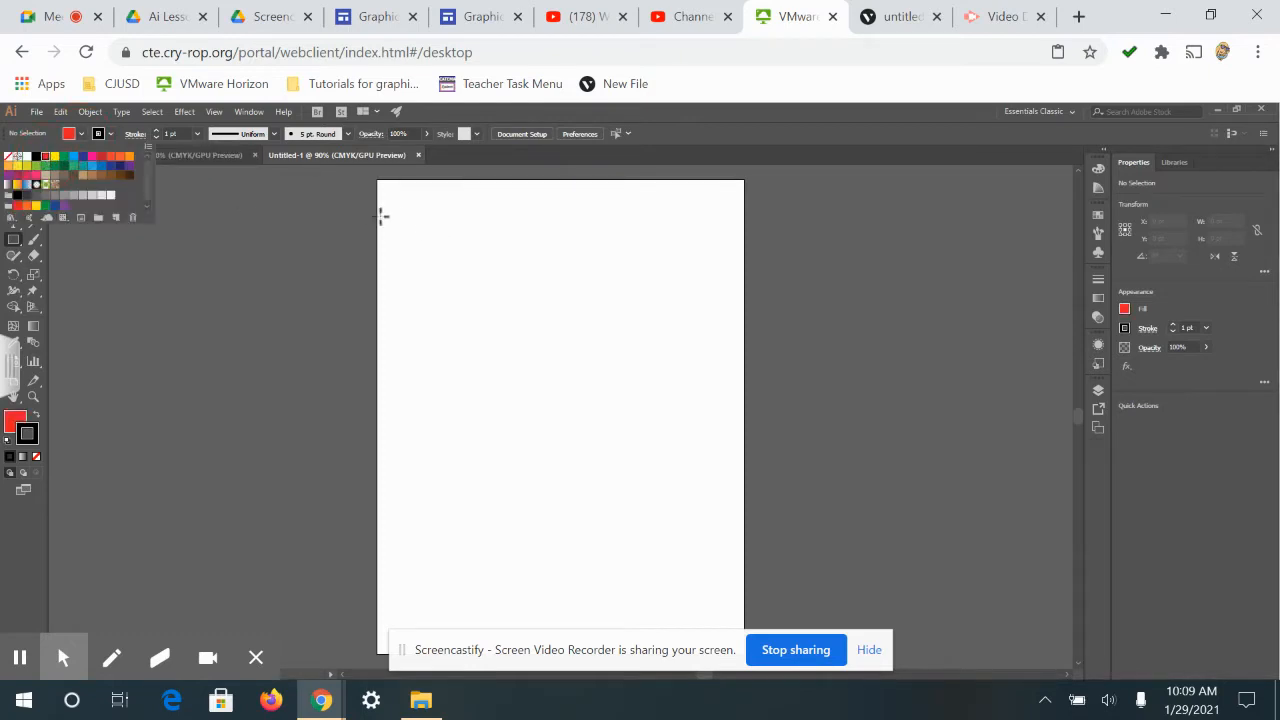
click(83, 136)
click(82, 135)
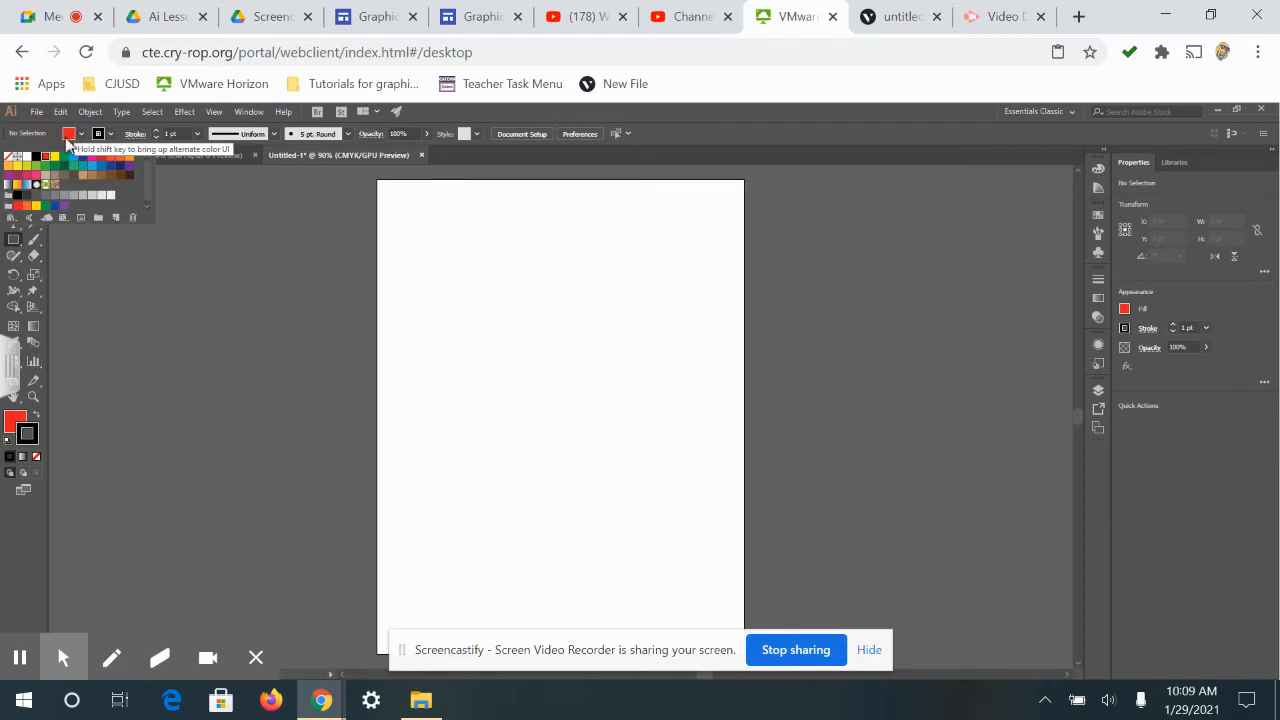
click(16, 185)
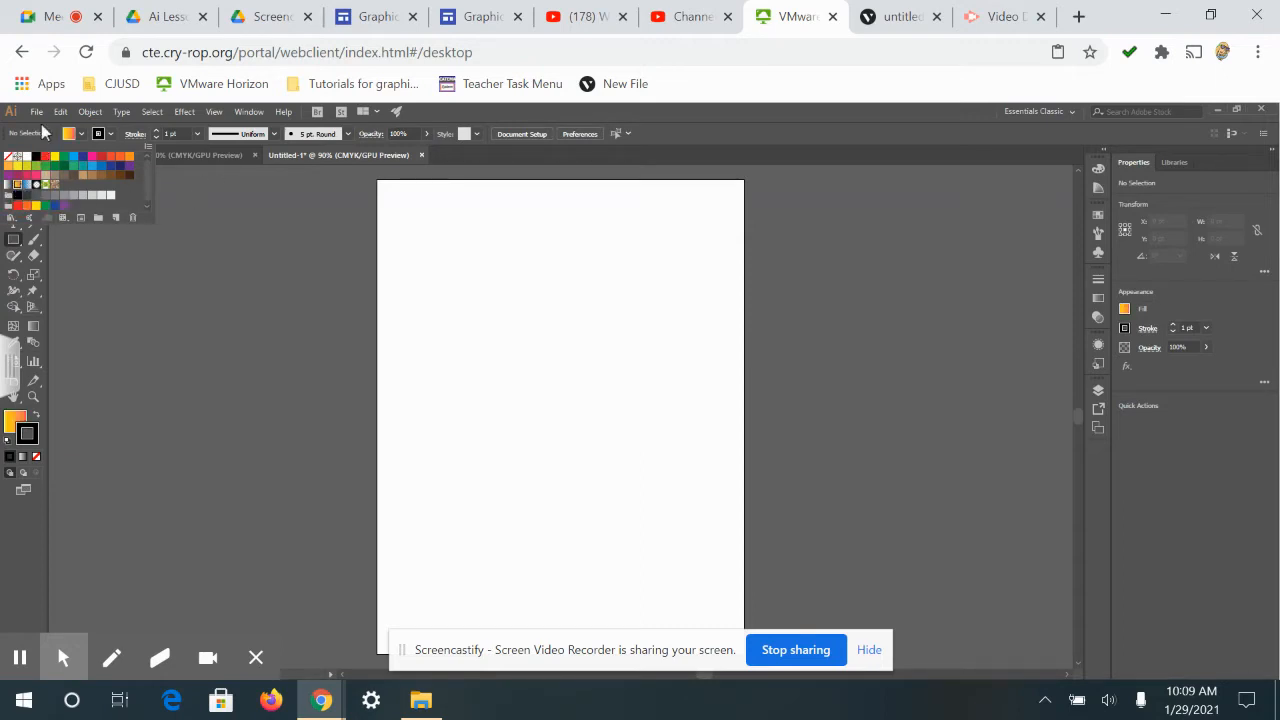
Set the stroke to the dark red swatch C=15 M=100 Y=90 K=10 with a weight of 2 pt
click(98, 135)
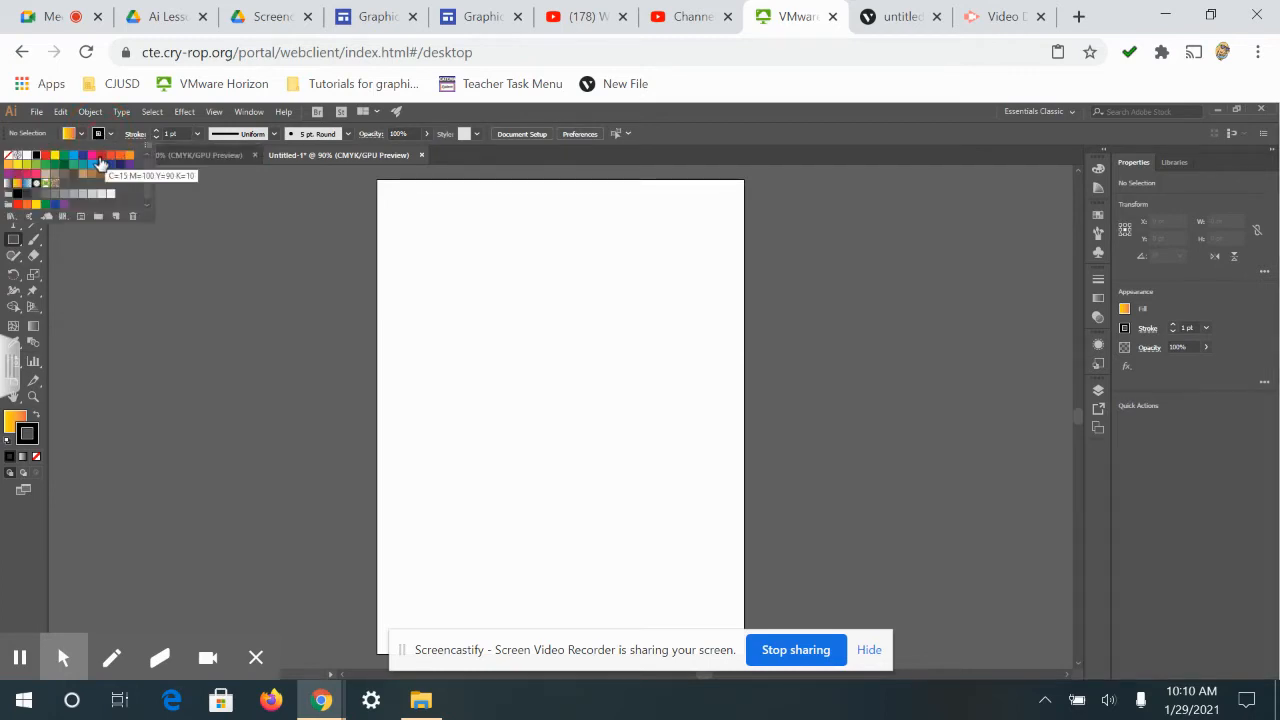
click(100, 162)
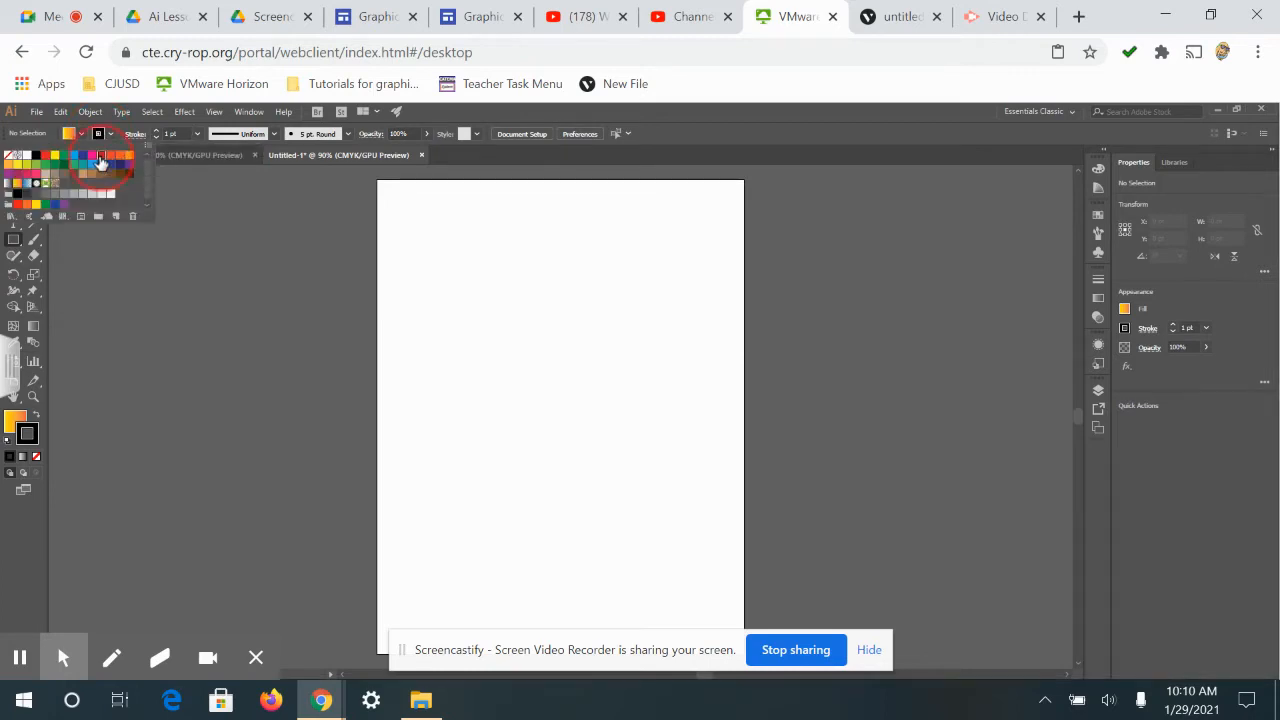
click(156, 132)
click(156, 132)
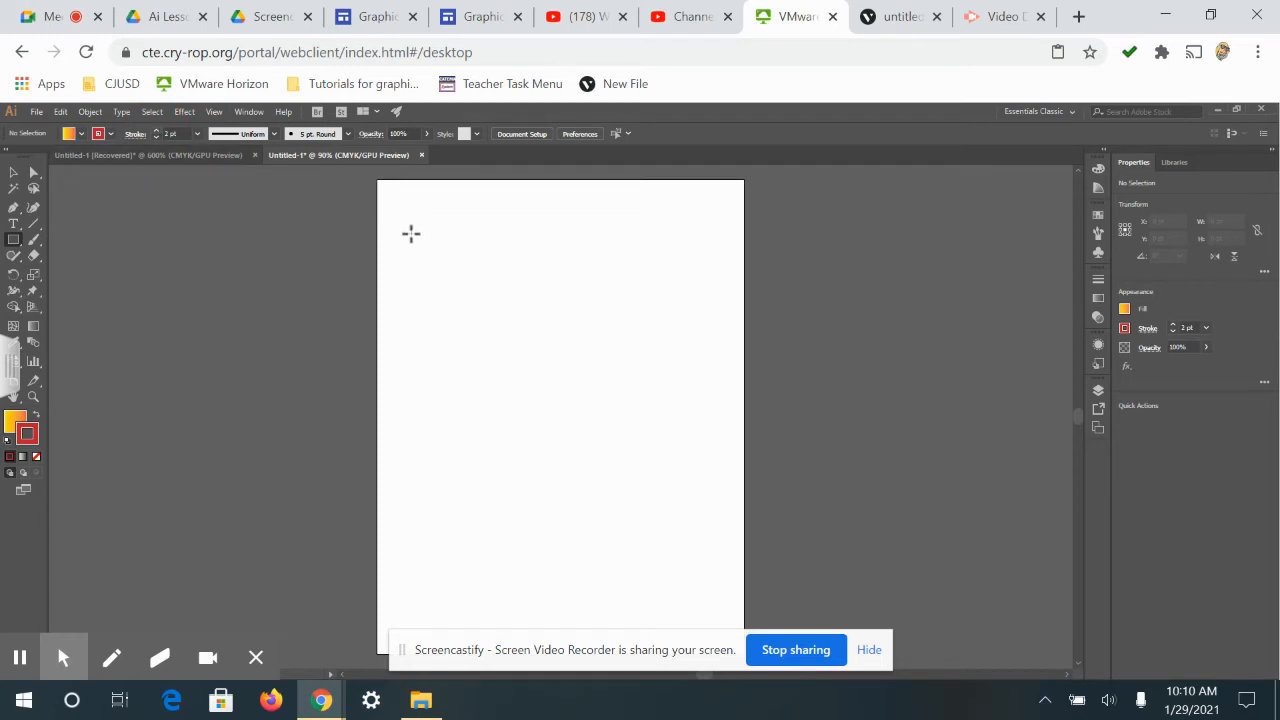
Draw a gradient-filled square about 78 pt wide near the artboard's upper-left corner
drag(407, 233, 509, 256)
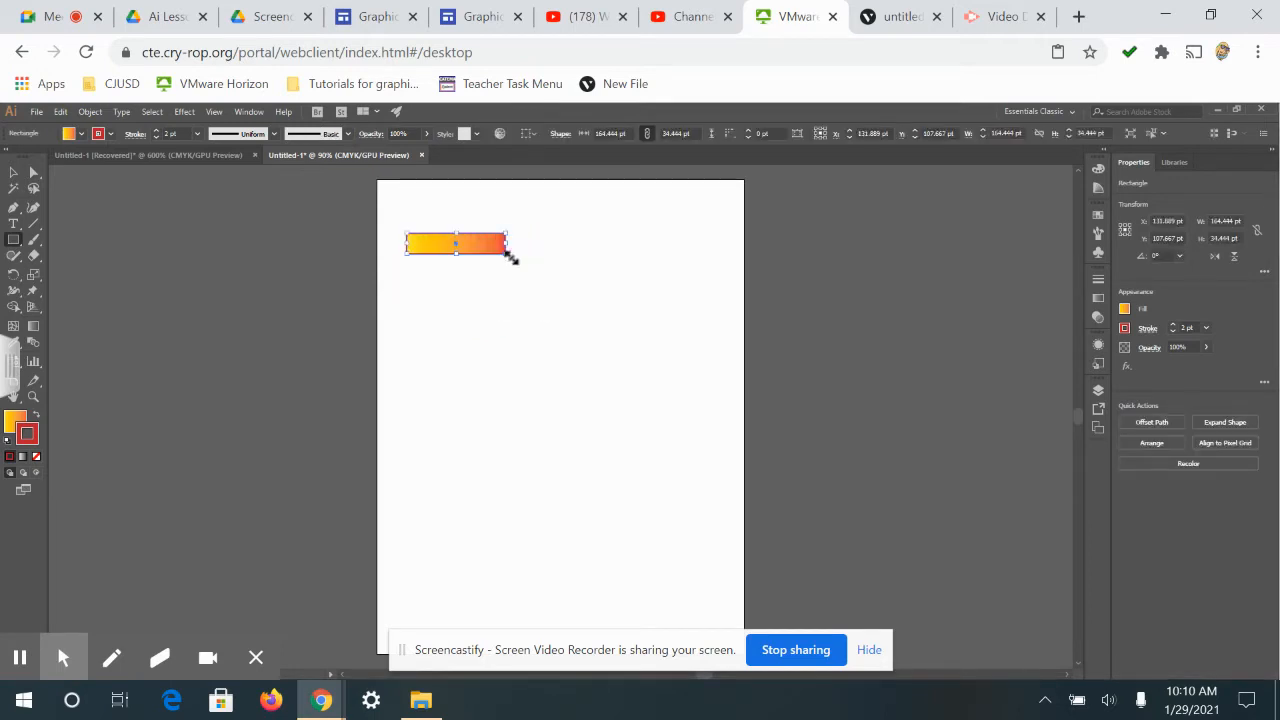
key(Delete)
drag(426, 244, 472, 290)
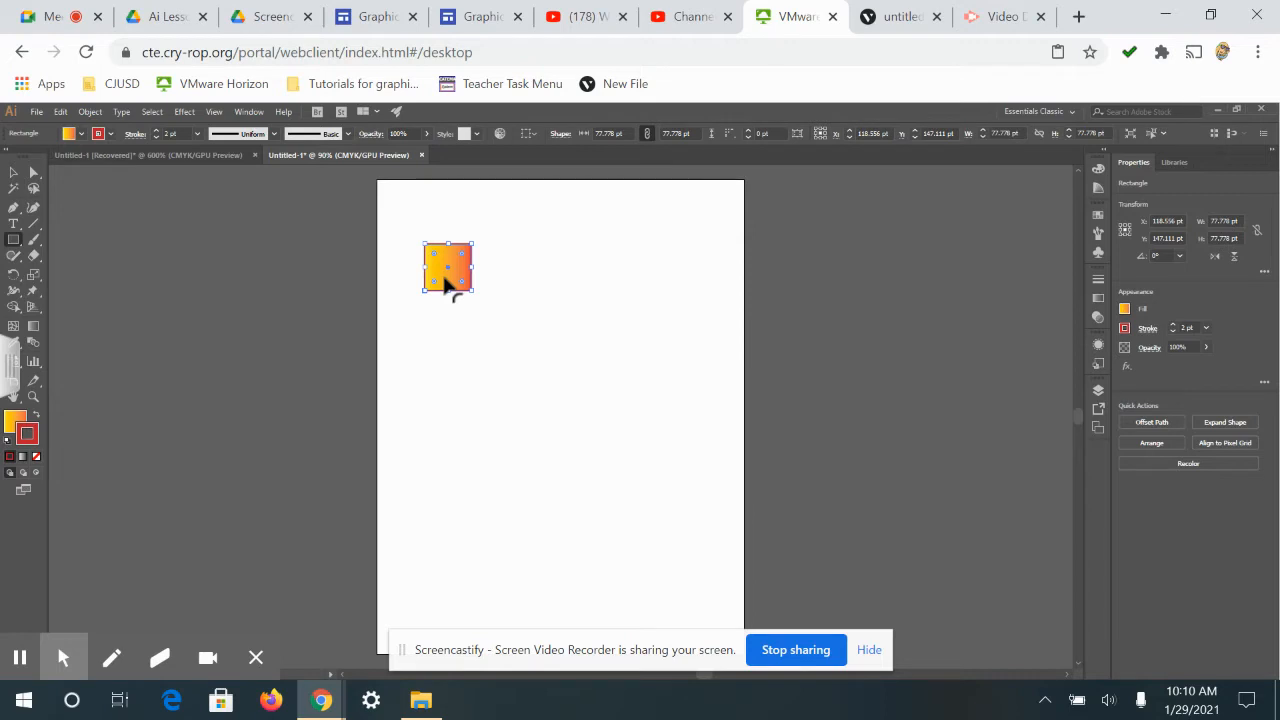
drag(445, 277, 489, 277)
key(Delete)
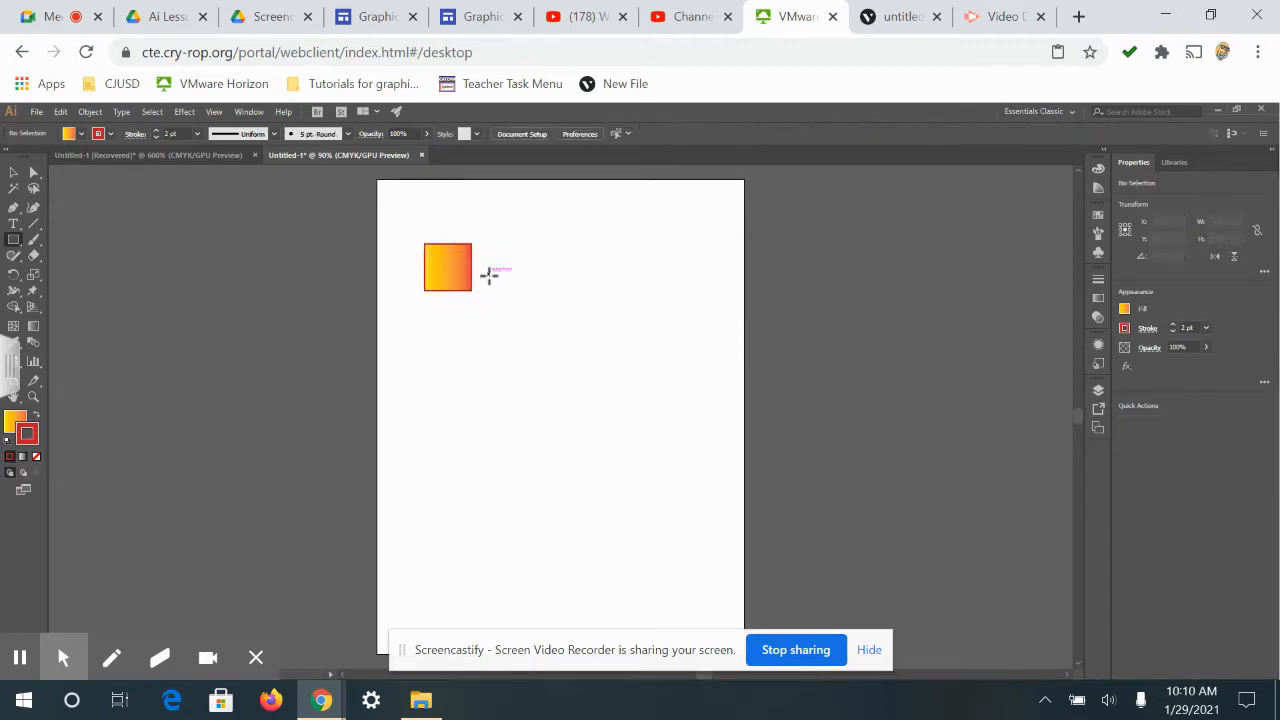
Duplicate the square across the artboard into a loose row of five and select all of them
click(13, 172)
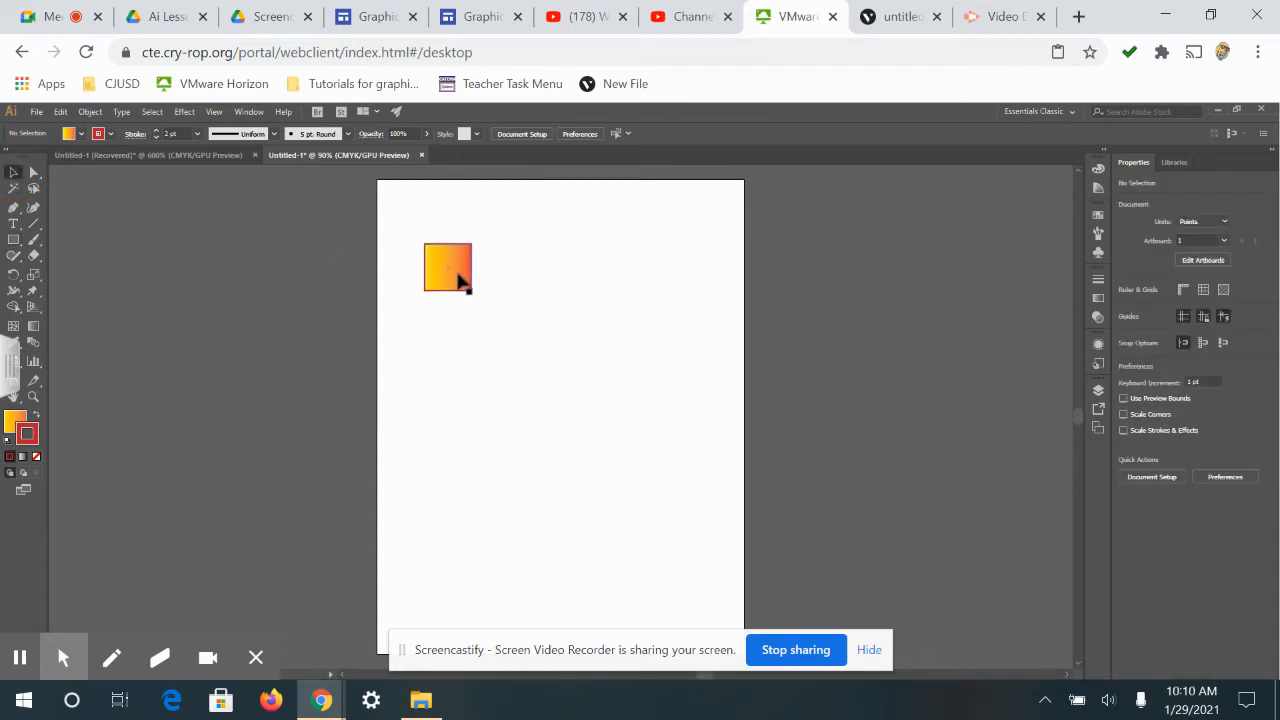
click(457, 277)
drag(457, 277, 395, 240)
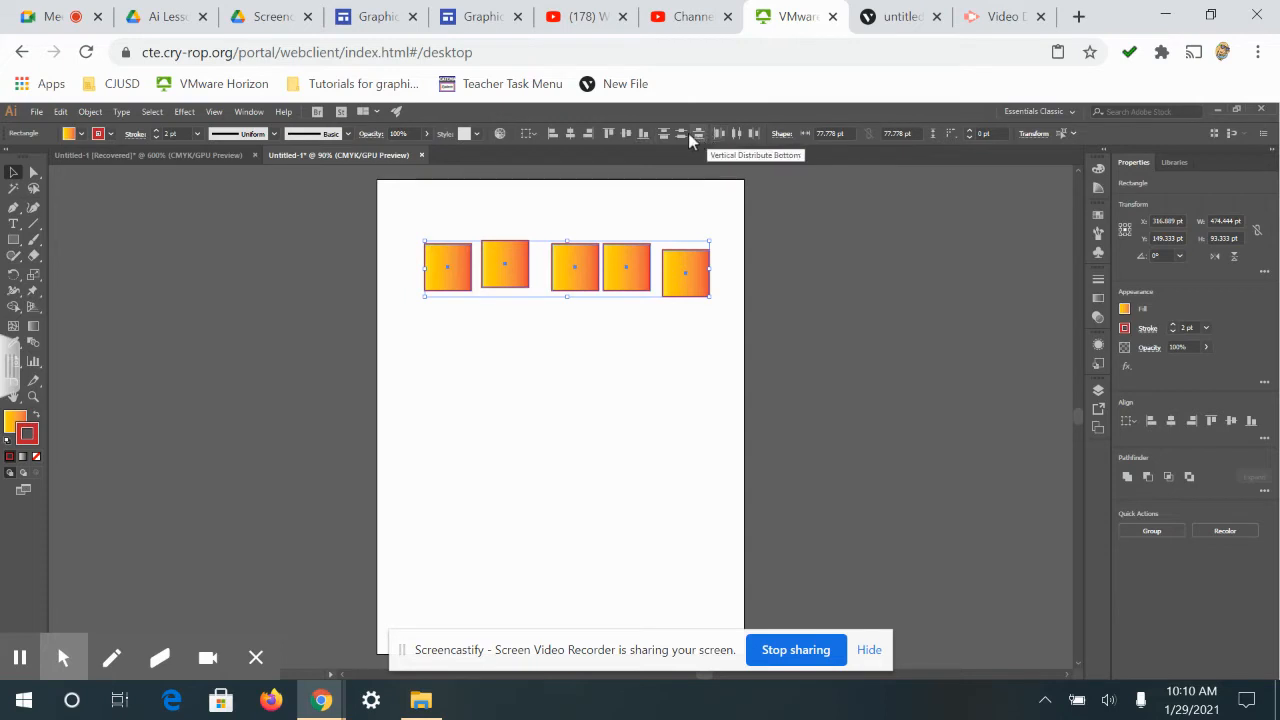
Align the five squares by vertical center, distribute them by horizontal center, and move the row slightly up and left
click(625, 135)
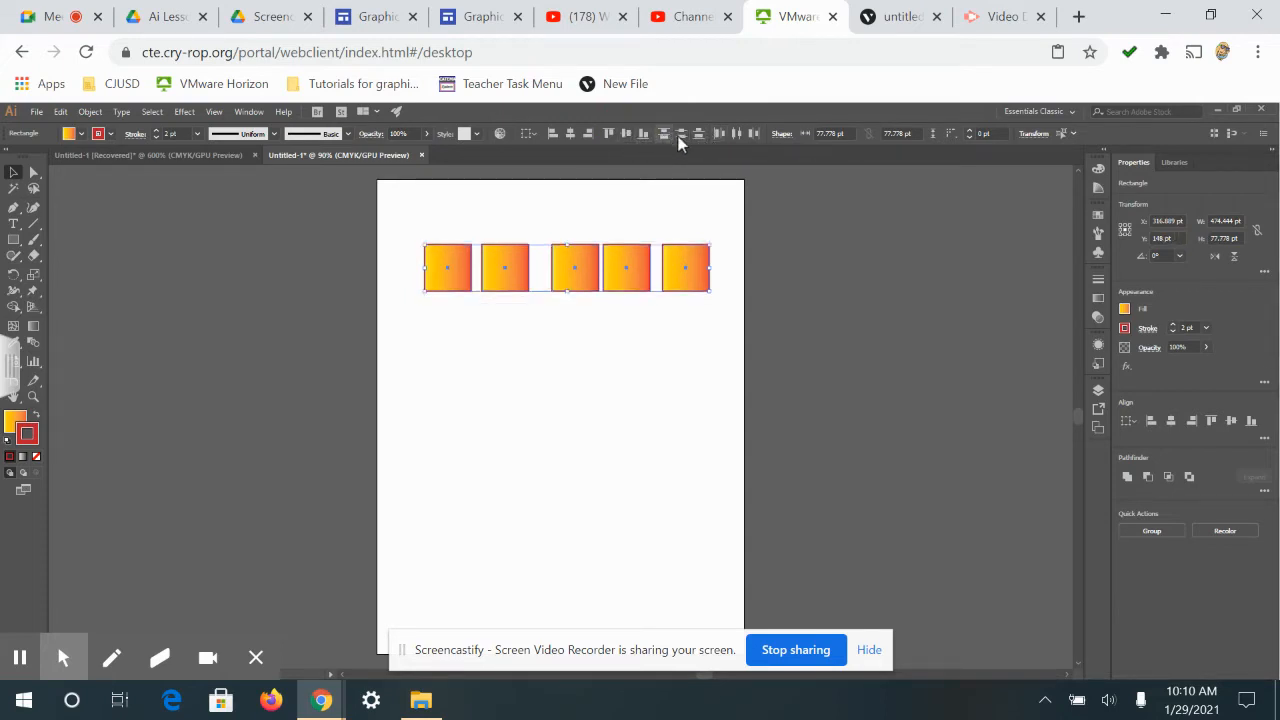
click(736, 137)
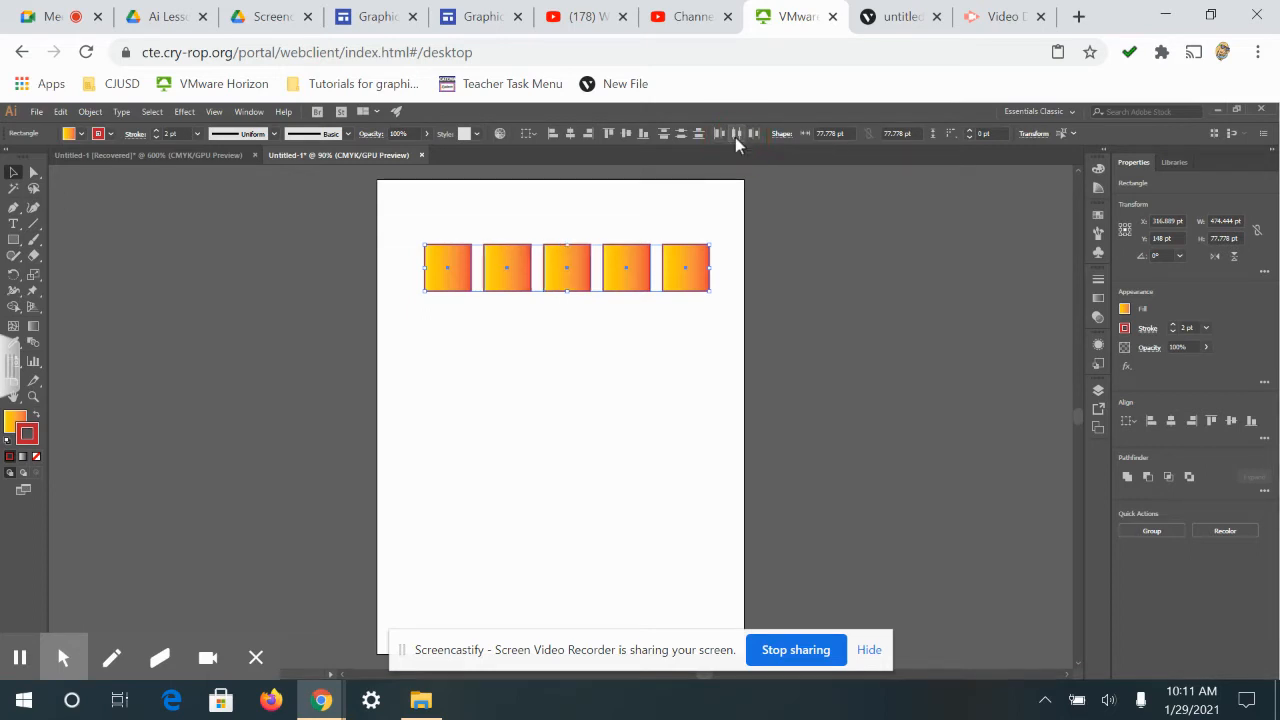
drag(645, 287, 638, 273)
Draw a rectangle about 278 by 52 pt below the squares and fill it with the blue-to-white gradient swatch
click(16, 242)
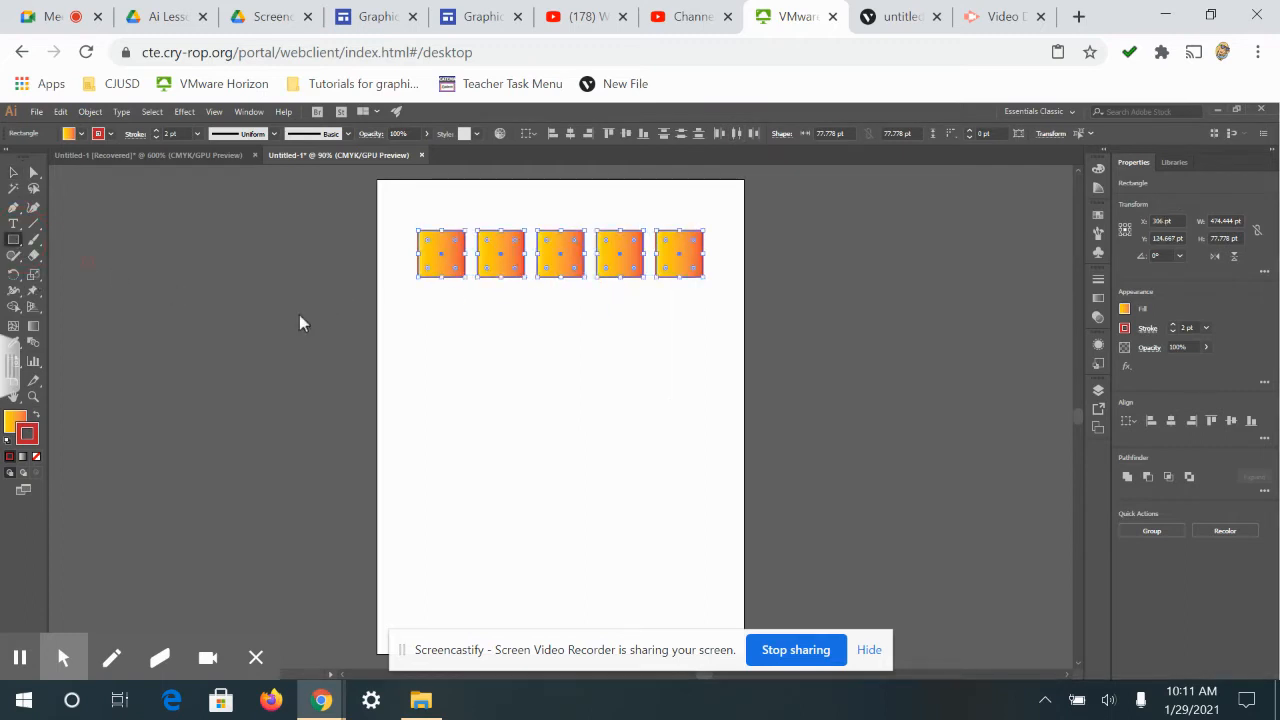
mouse_move(413, 304)
mouse_down()
mouse_move(563, 309)
mouse_move(580, 335)
mouse_up()
click(81, 134)
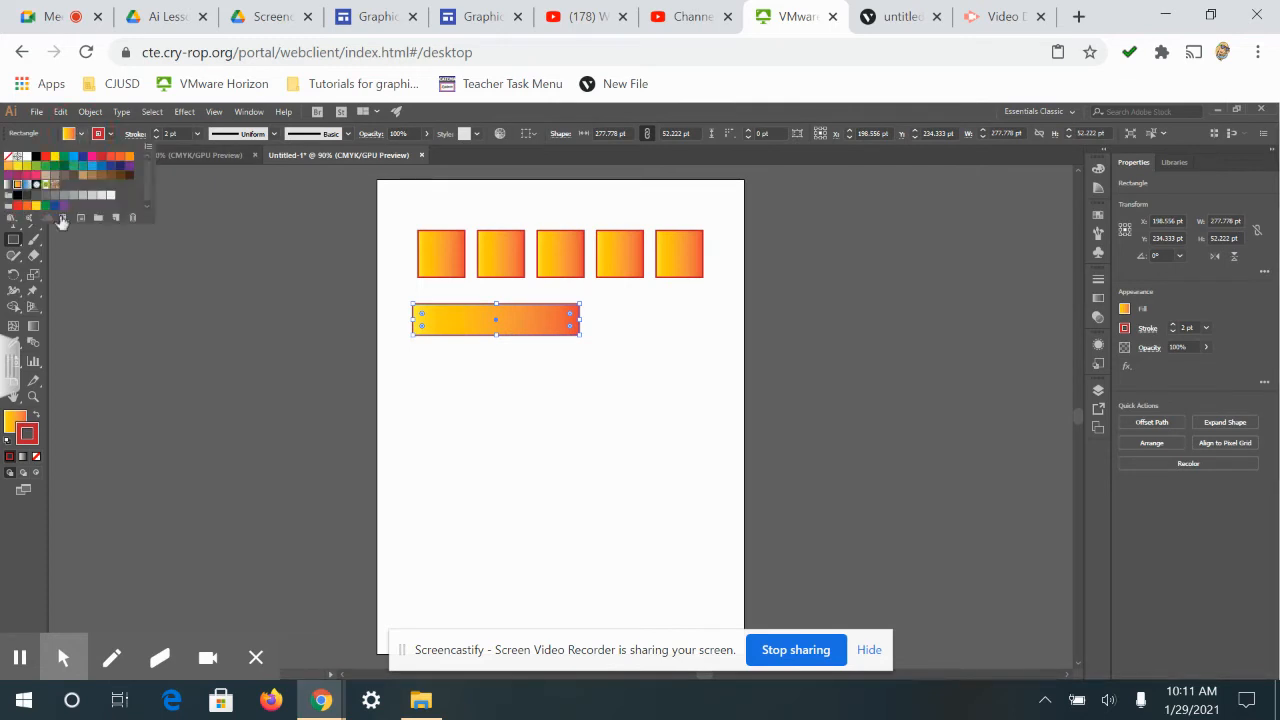
click(33, 193)
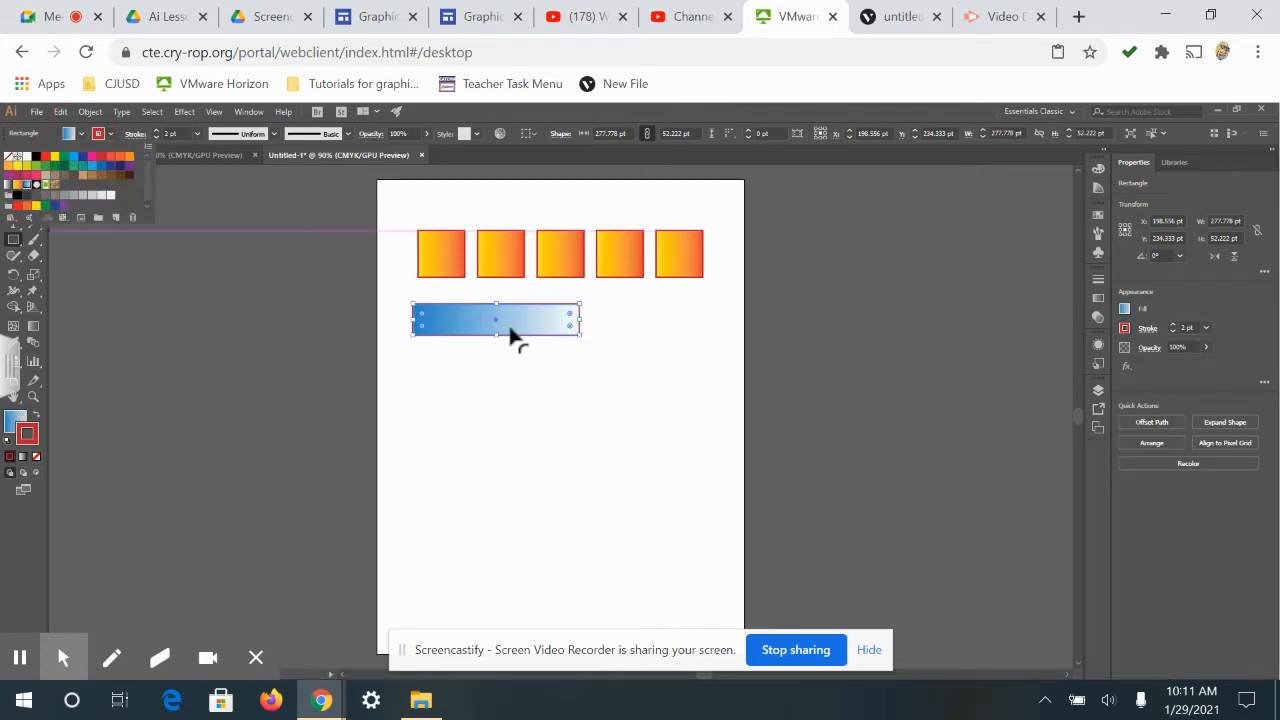
click(82, 163)
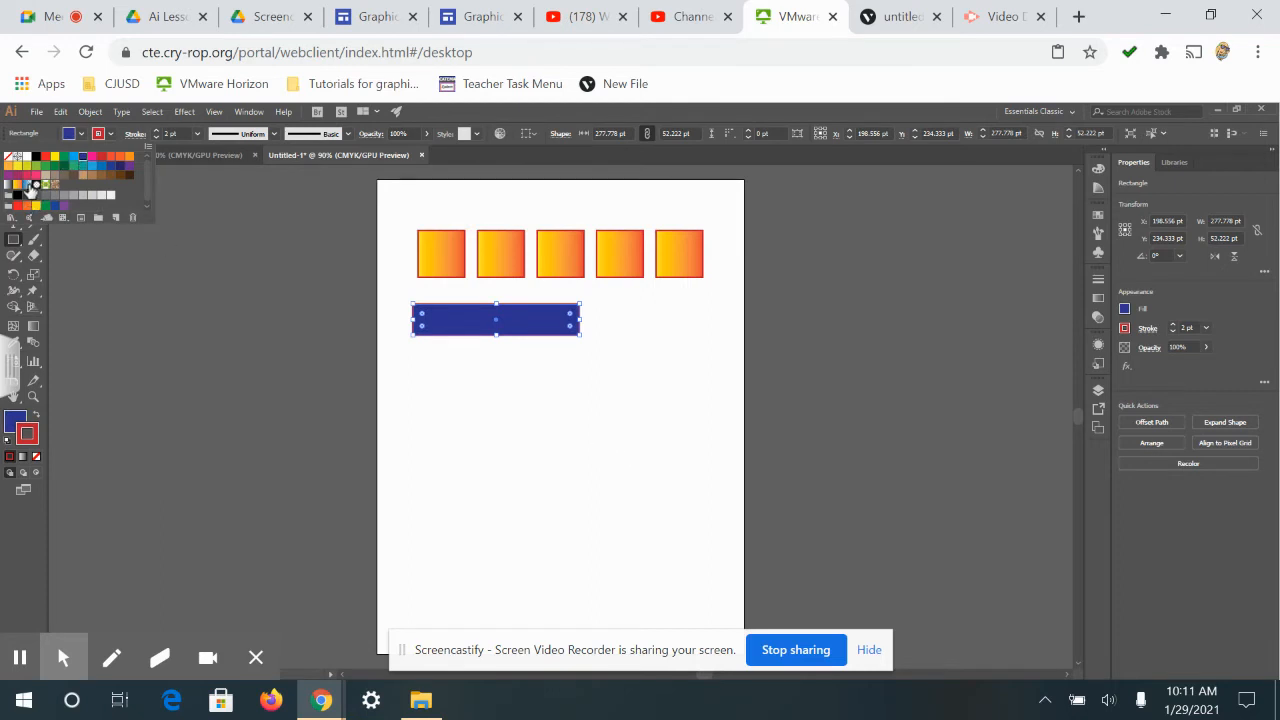
click(31, 192)
Change the wide rectangle's stroke color to the dark blue swatch
click(110, 137)
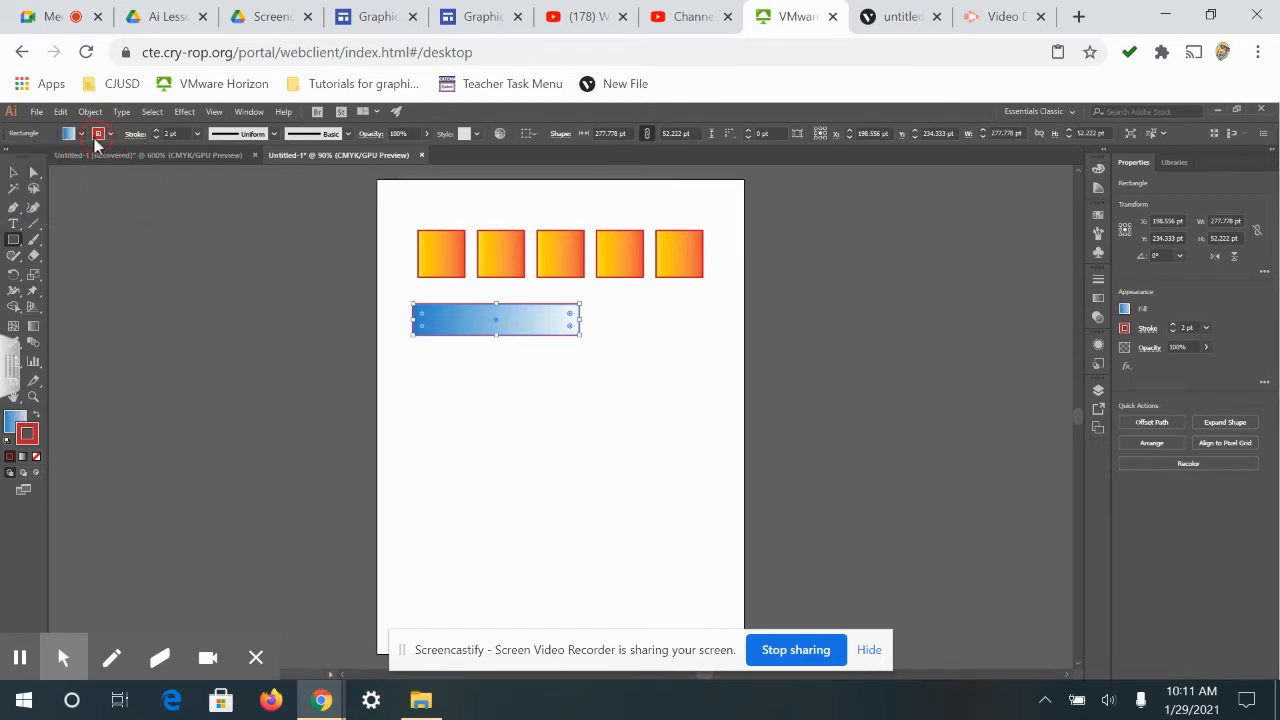
click(97, 136)
click(87, 161)
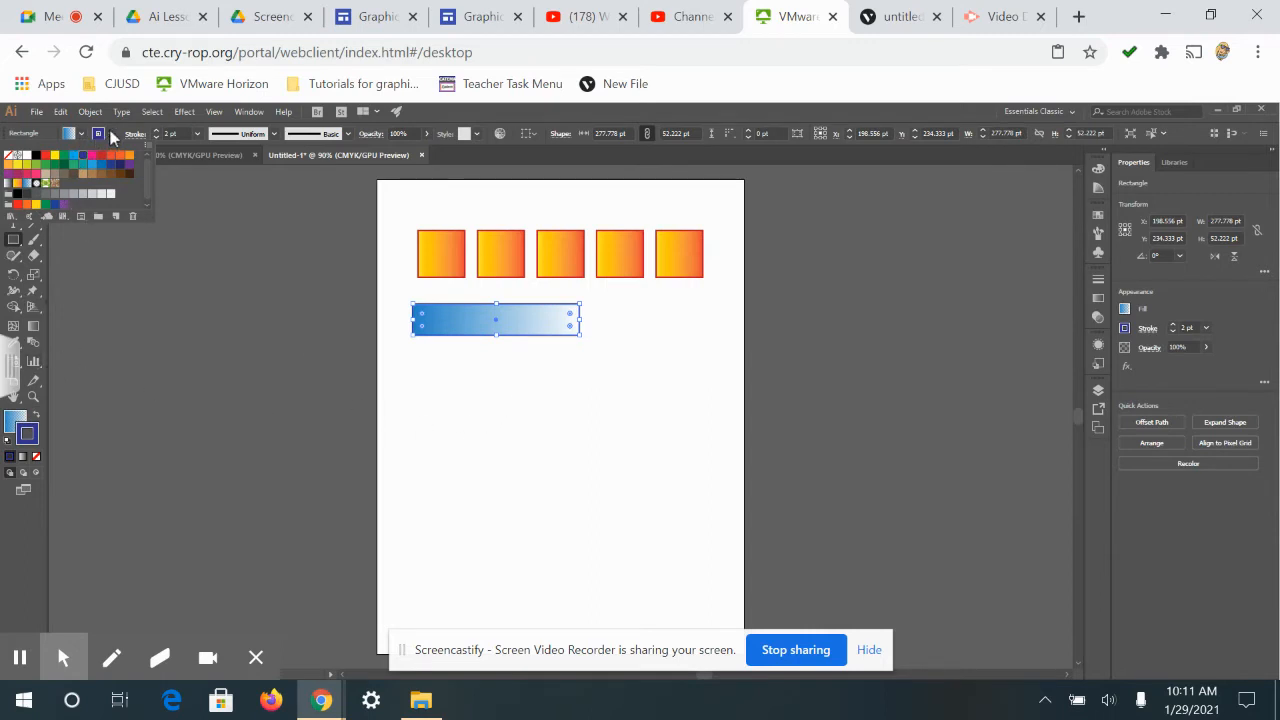
click(128, 134)
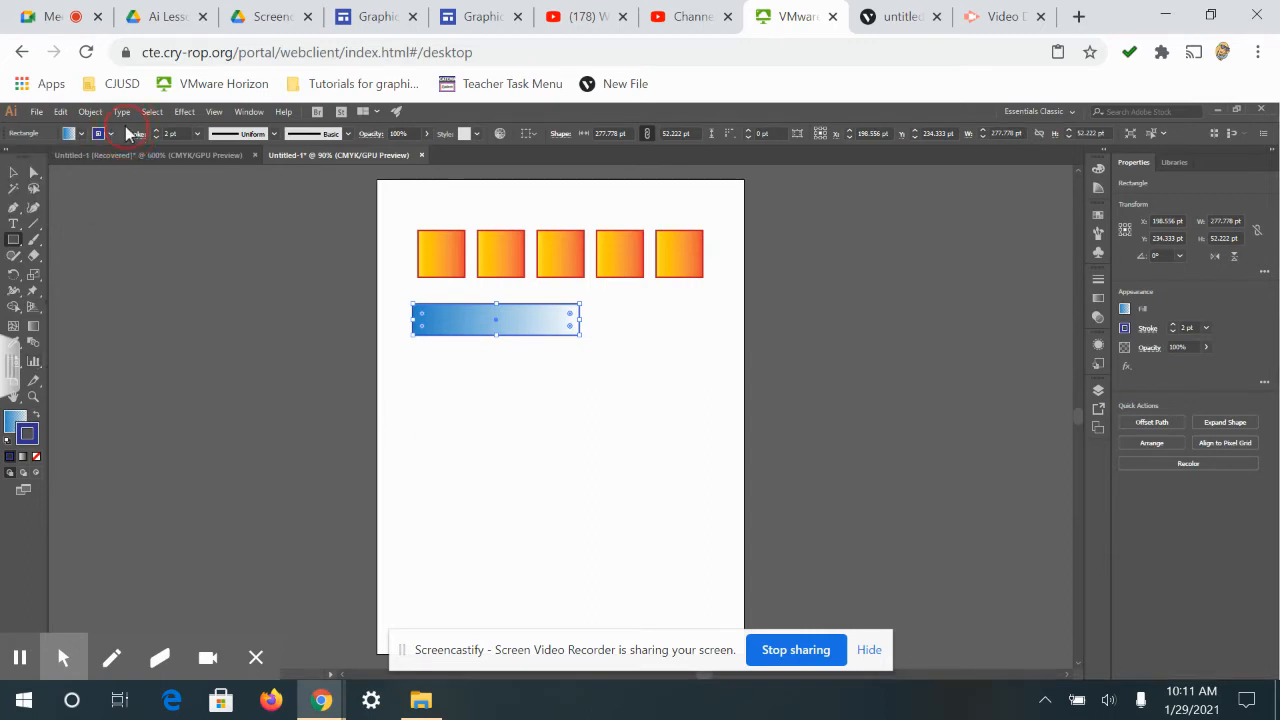
Draw a circle 90 pt in diameter below the blue rectangle's left end and fill it with pink
click(13, 240)
click(60, 272)
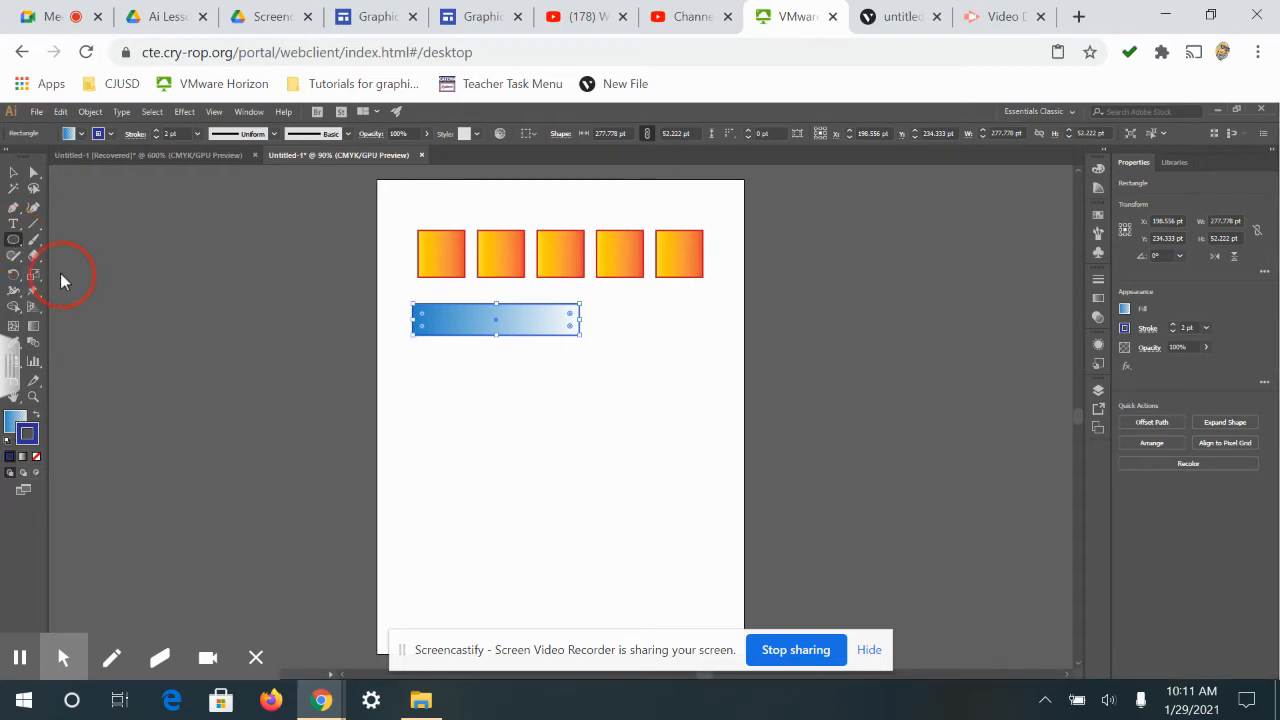
drag(412, 389, 467, 441)
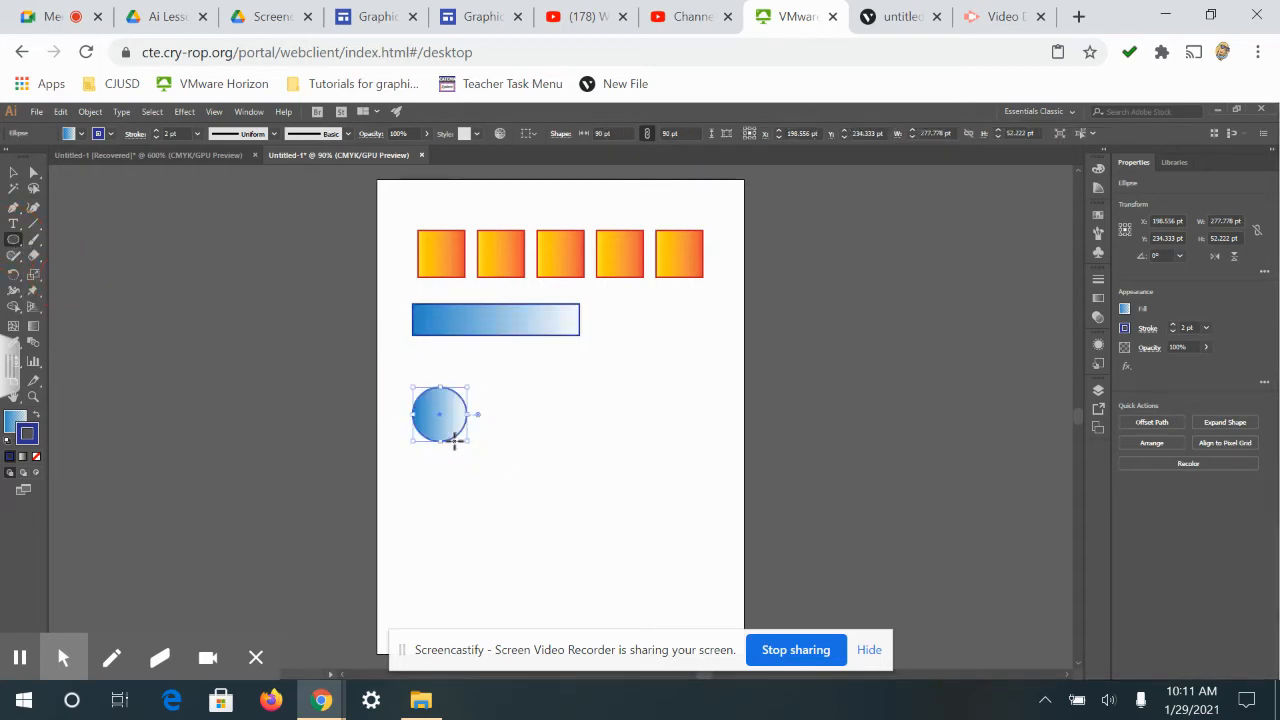
click(75, 143)
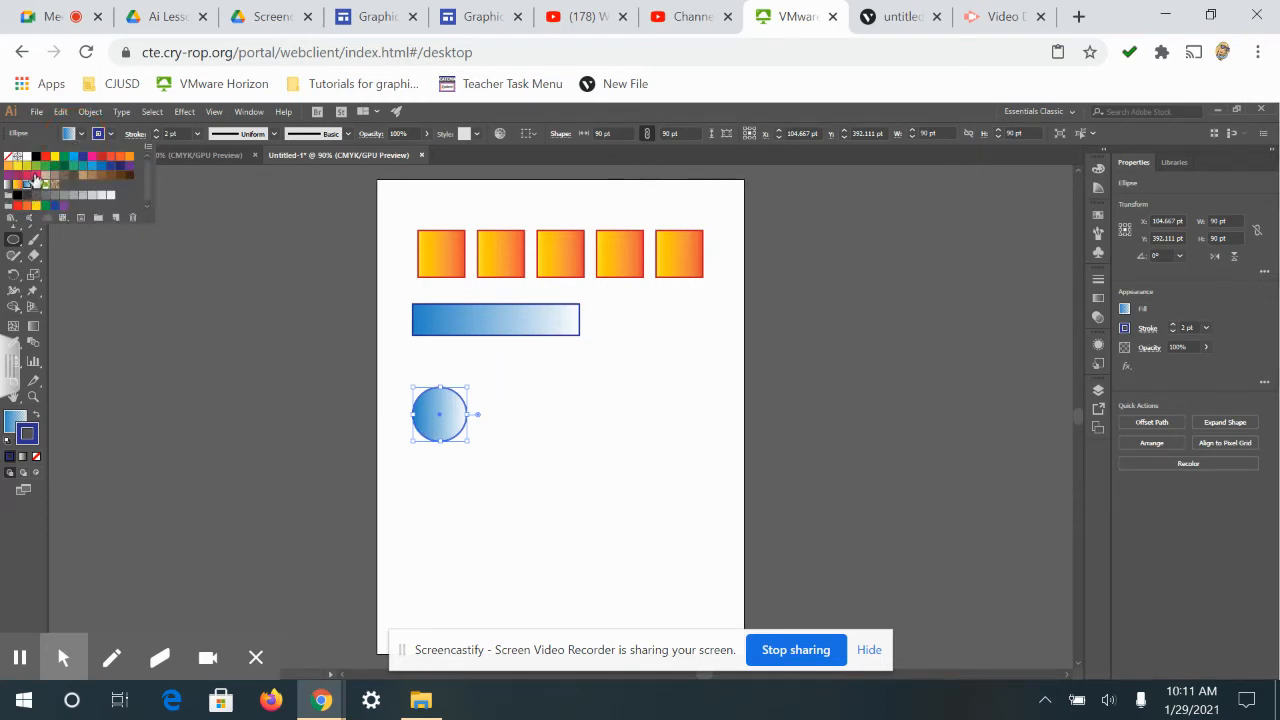
click(36, 176)
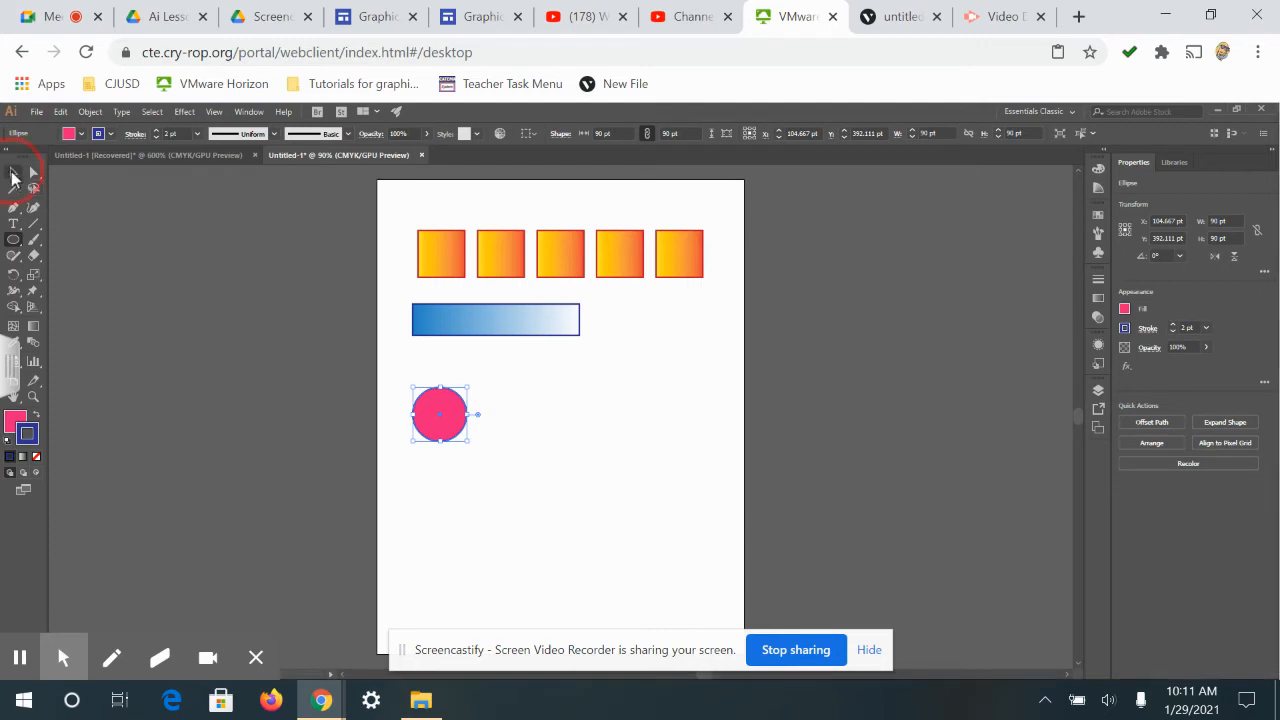
Duplicate the pink circle across the artboard into a loose row of five
click(13, 172)
click(12, 175)
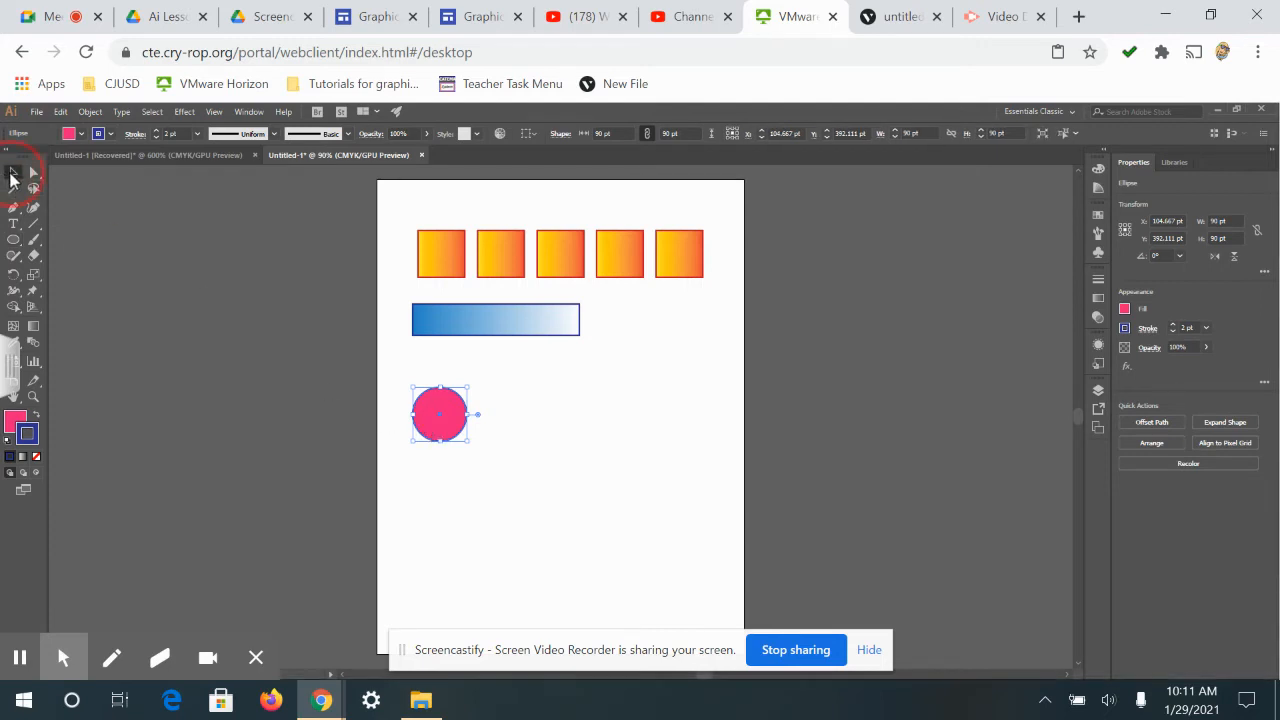
click(428, 428)
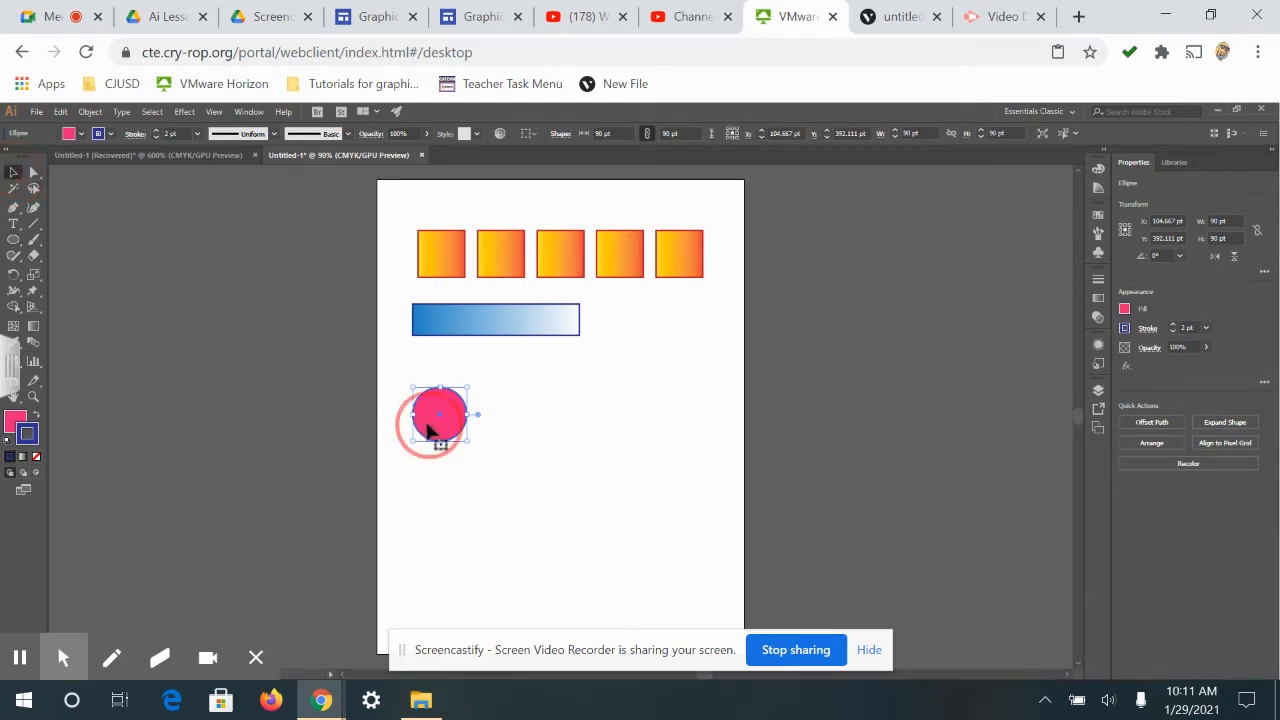
drag(428, 428, 450, 390)
click(476, 452)
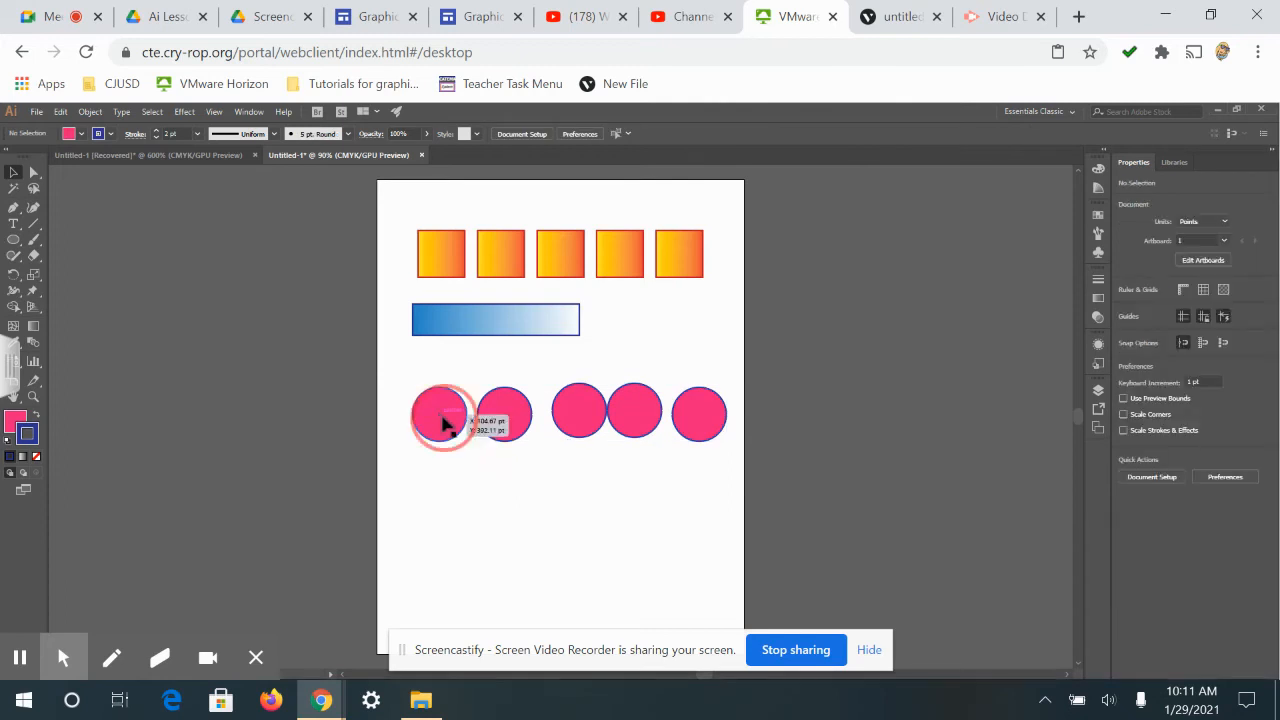
Scale down the first four circles in increasing sizes, from about 49 pt for the first to about 70 pt for the fourth
click(443, 423)
mouse_move(470, 444)
mouse_down()
mouse_move(443, 418)
mouse_move(456, 424)
mouse_up()
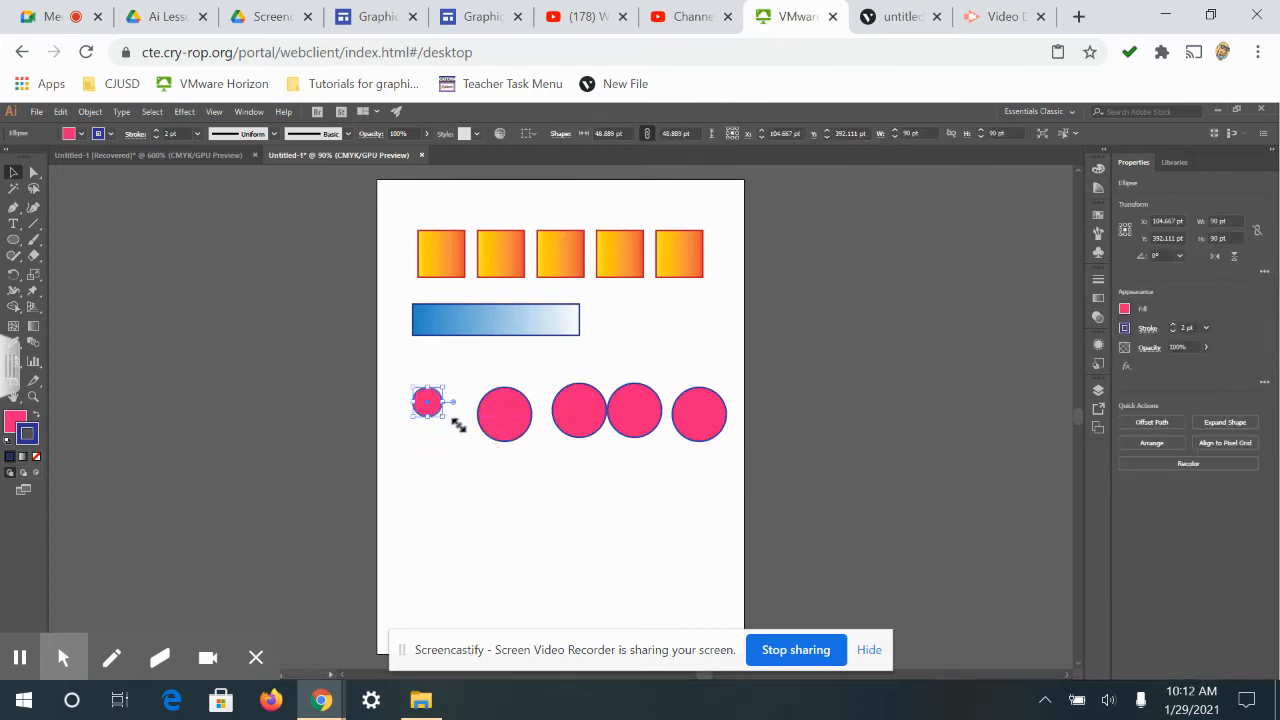
click(512, 438)
drag(532, 443, 513, 427)
click(574, 434)
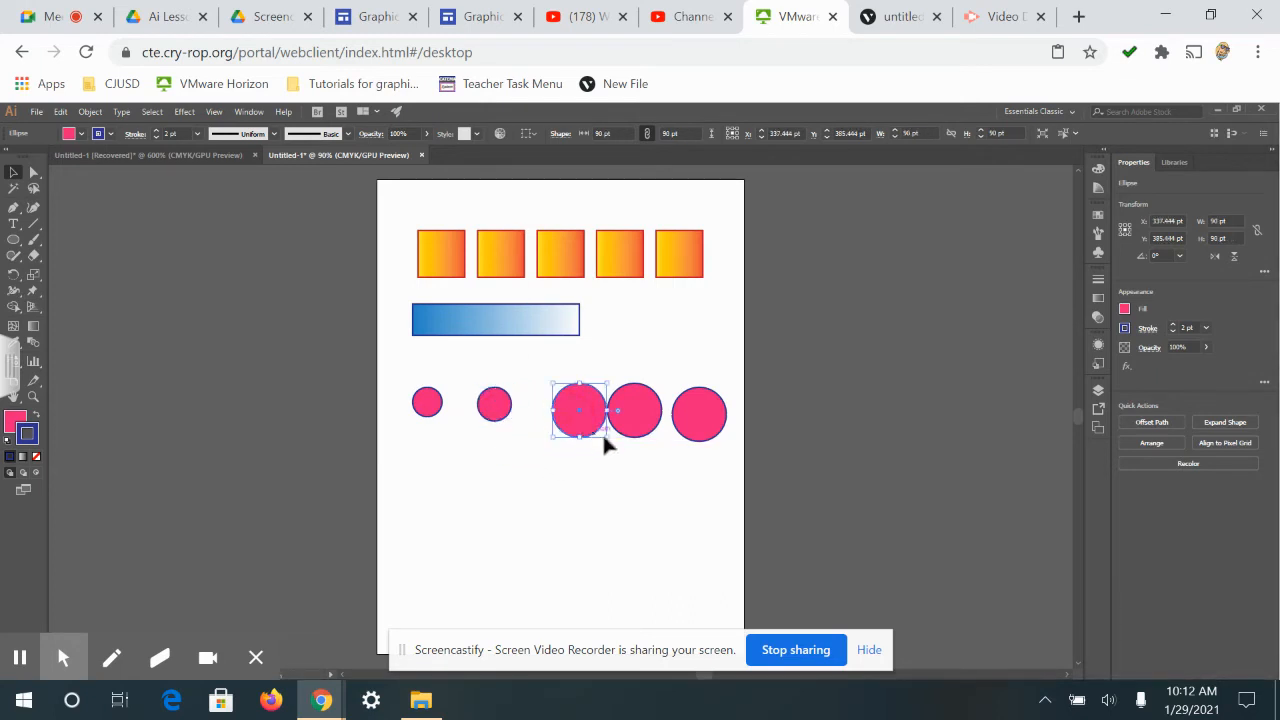
drag(609, 437, 651, 427)
click(655, 438)
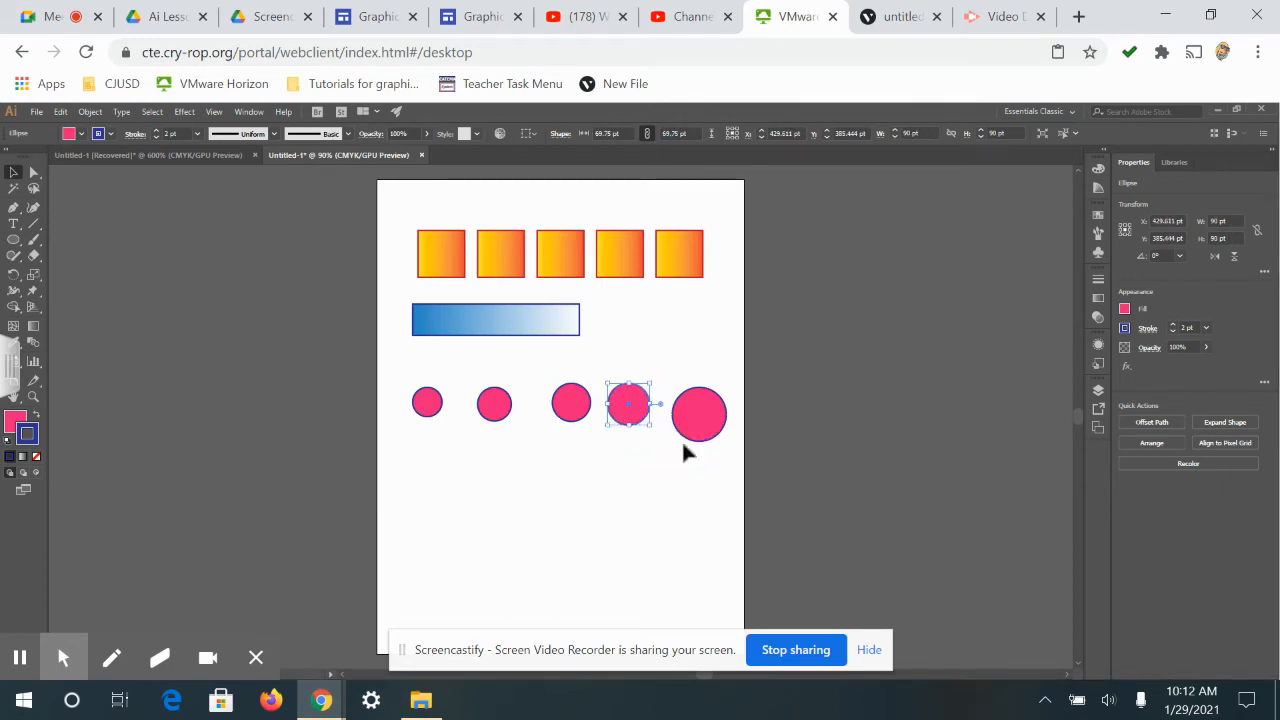
Align the five pink circles by vertical center, distribute them by horizontal center, and deselect them
drag(394, 383, 735, 448)
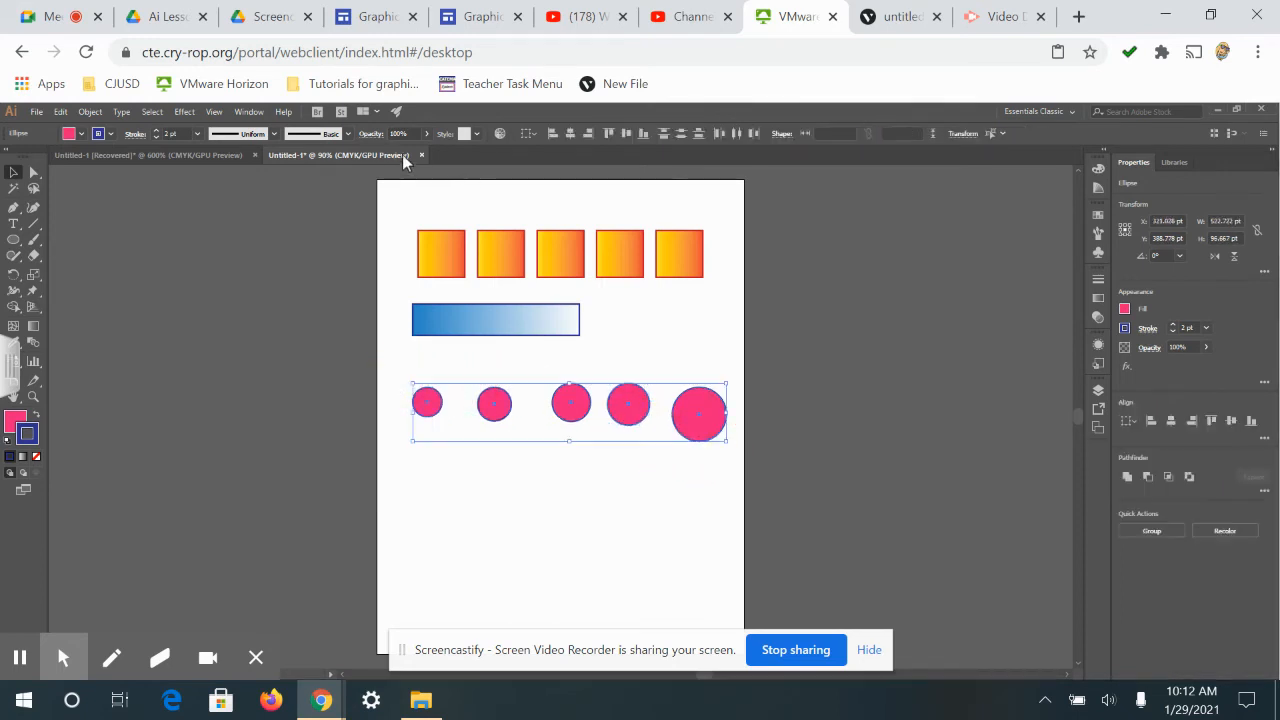
click(625, 134)
click(737, 135)
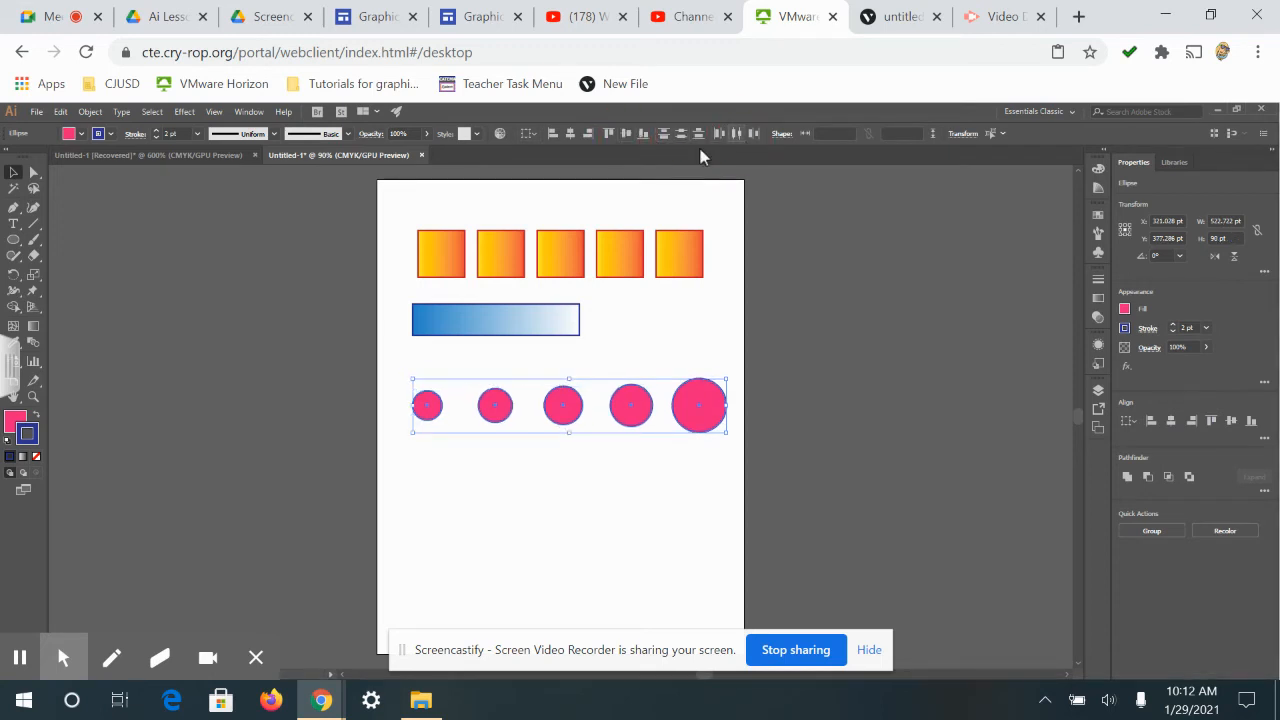
click(724, 274)
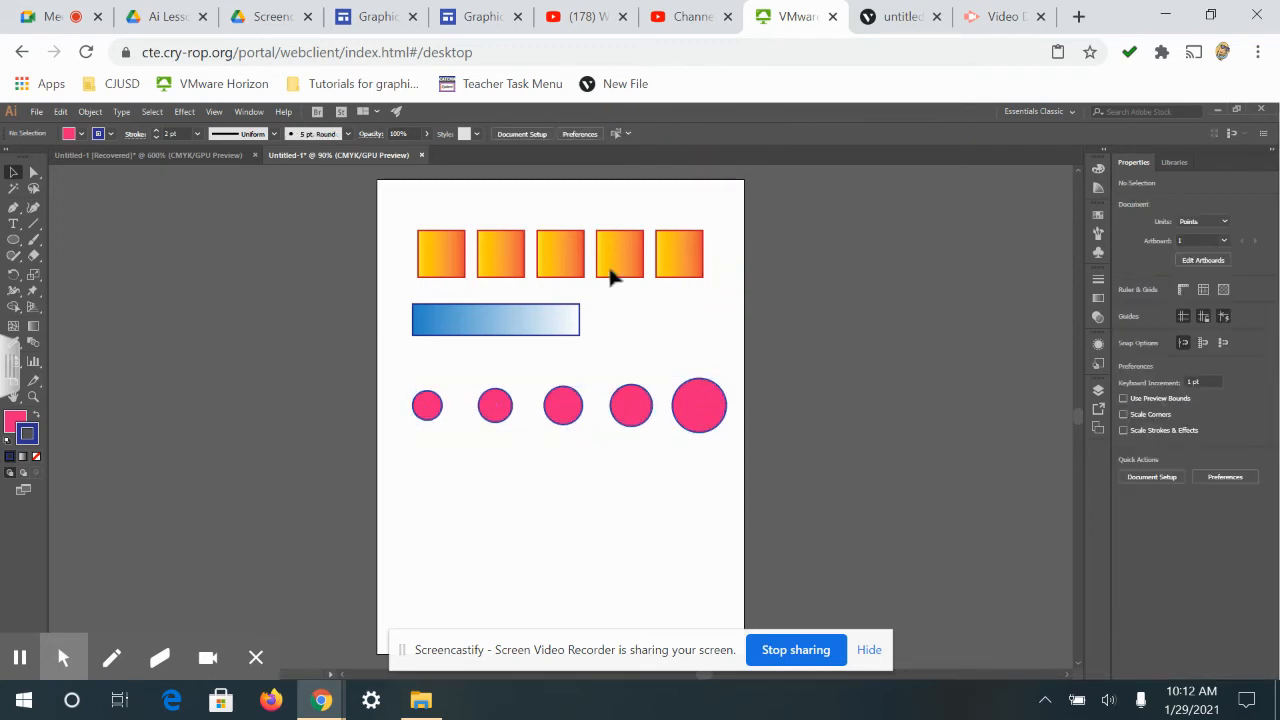
Scale down the first four orange squares from their lower-right corners, with the third about 57 pt and the fourth about 58 pt
click(460, 263)
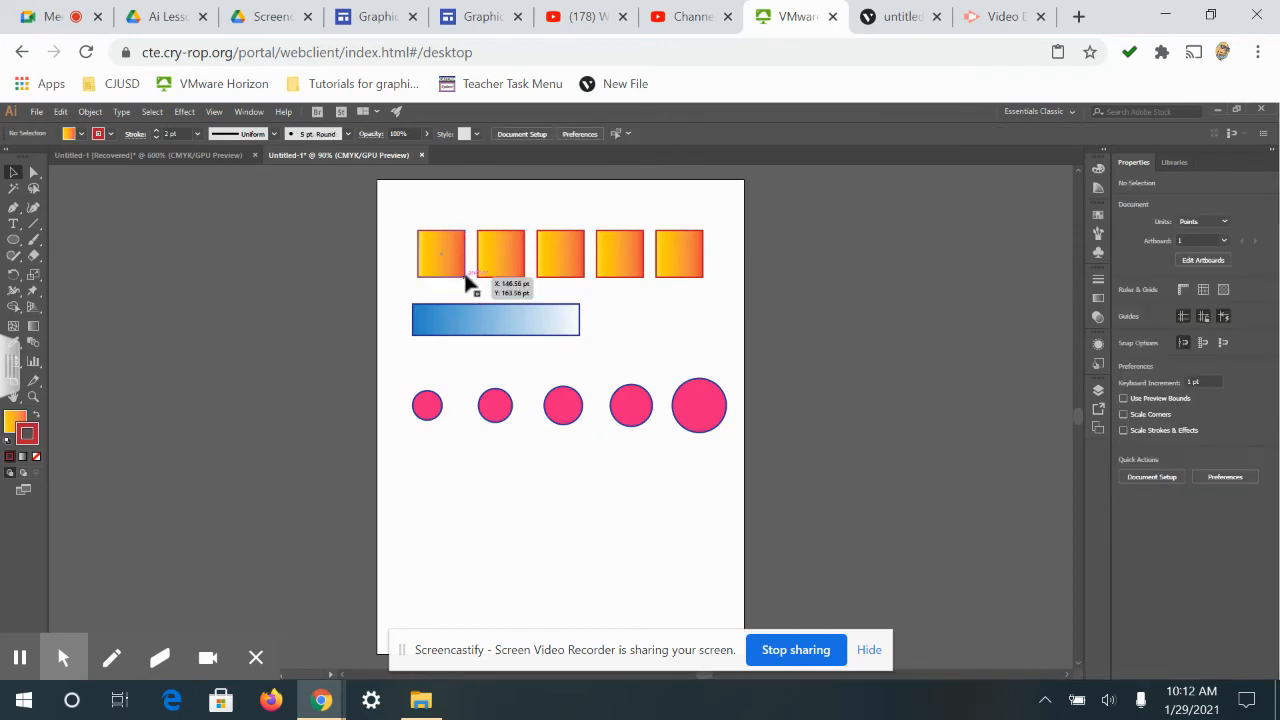
click(465, 281)
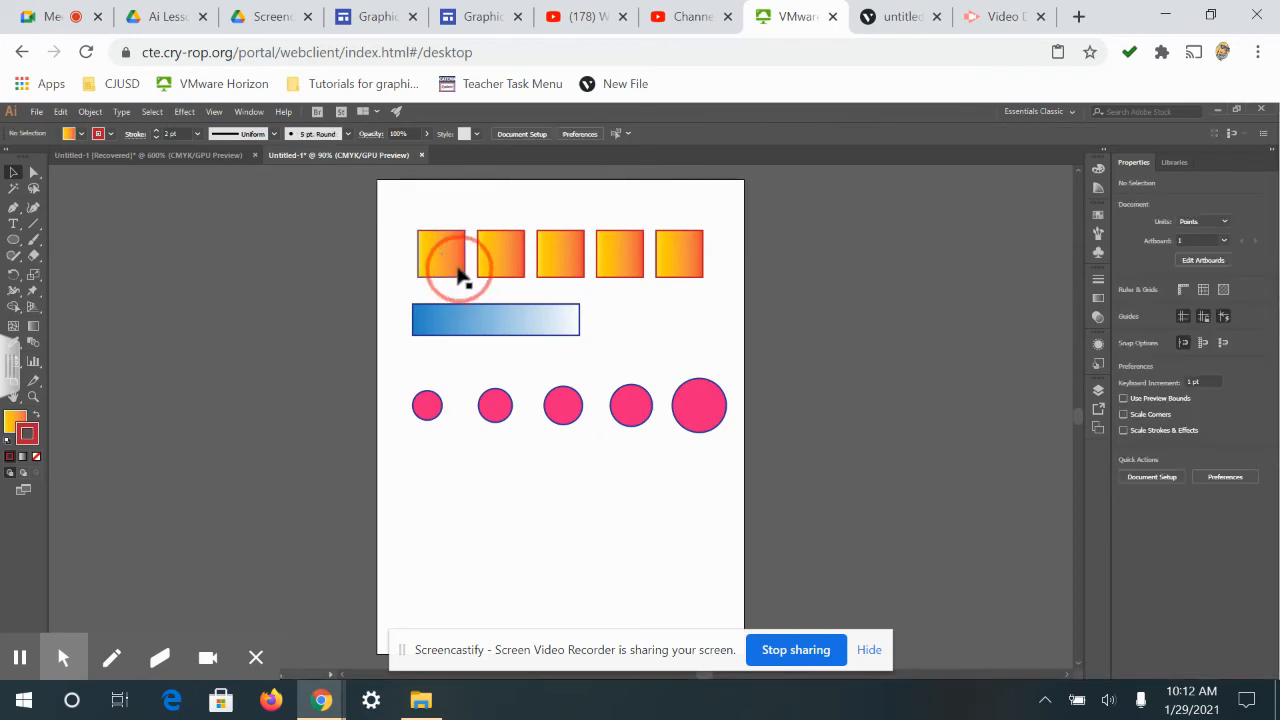
drag(465, 283, 443, 256)
click(492, 272)
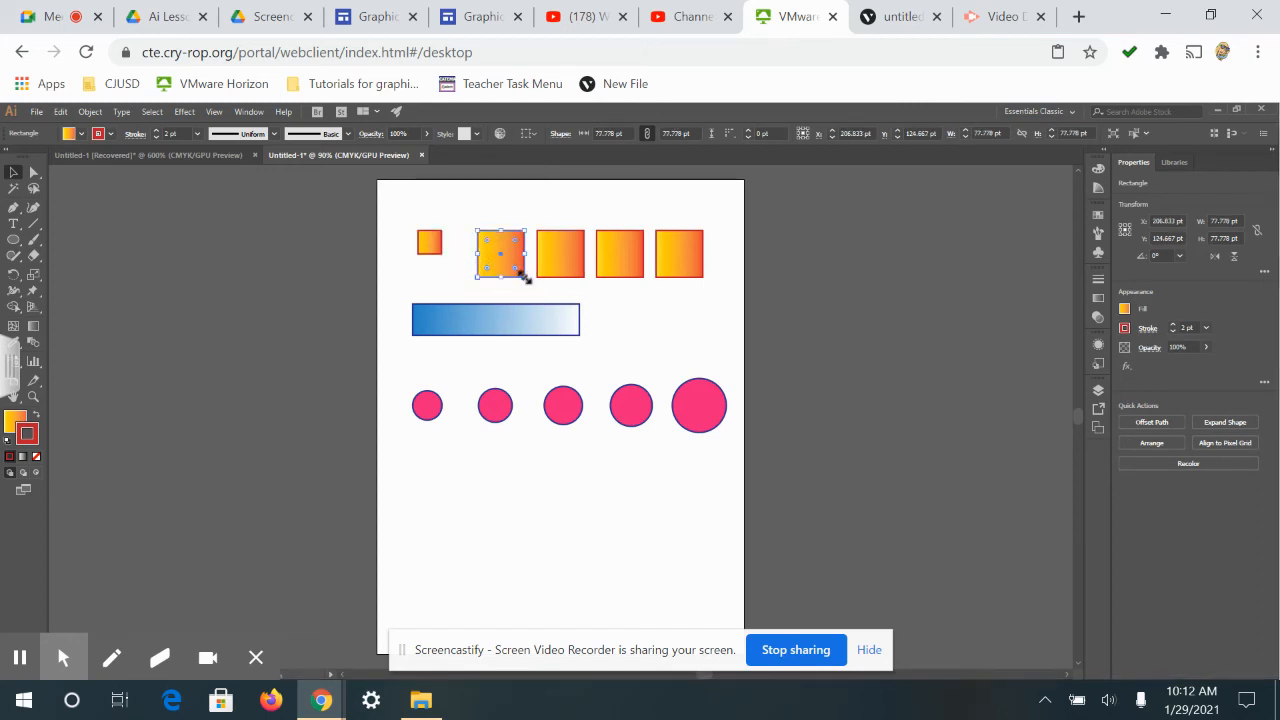
shift+click(508, 266)
click(512, 270)
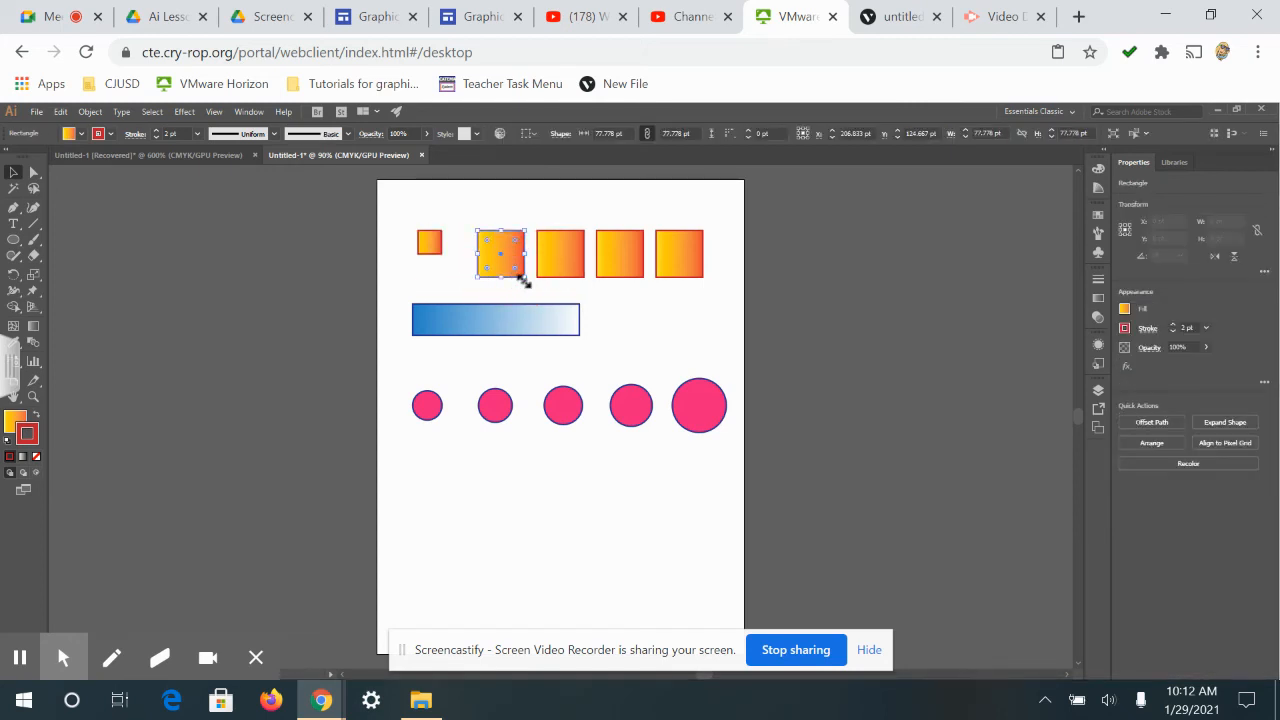
drag(514, 271, 571, 265)
click(580, 279)
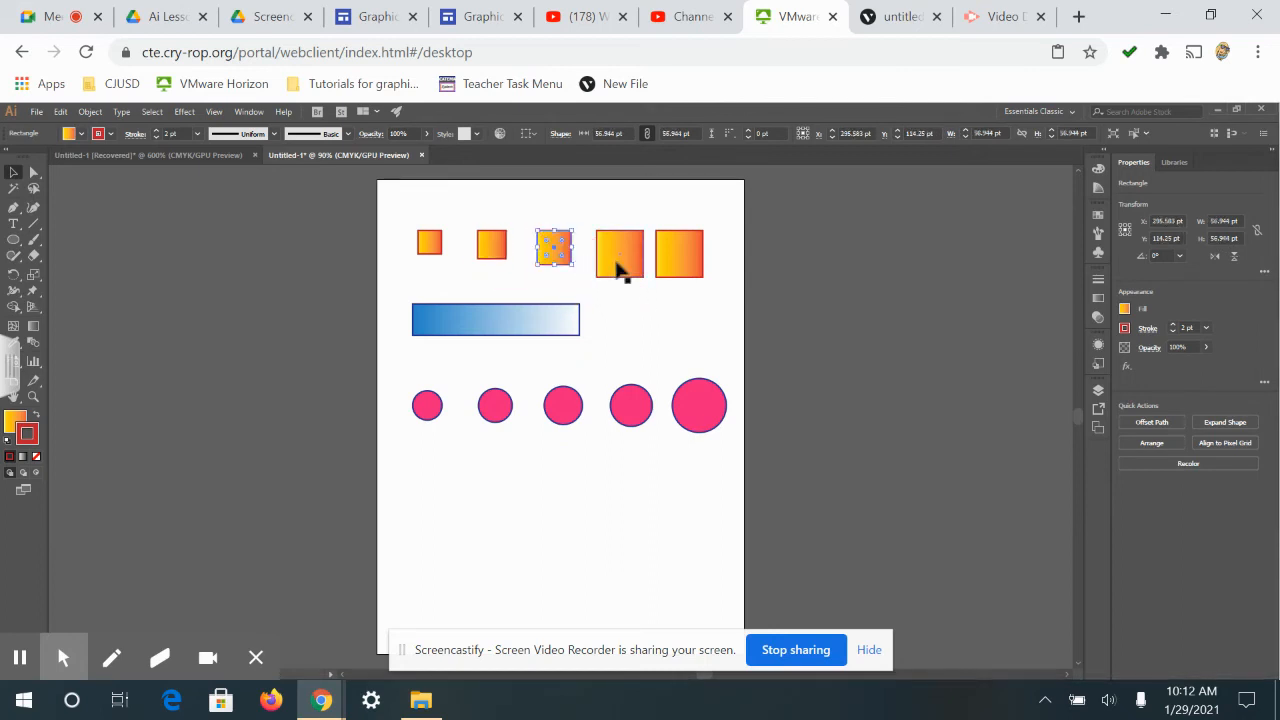
click(620, 268)
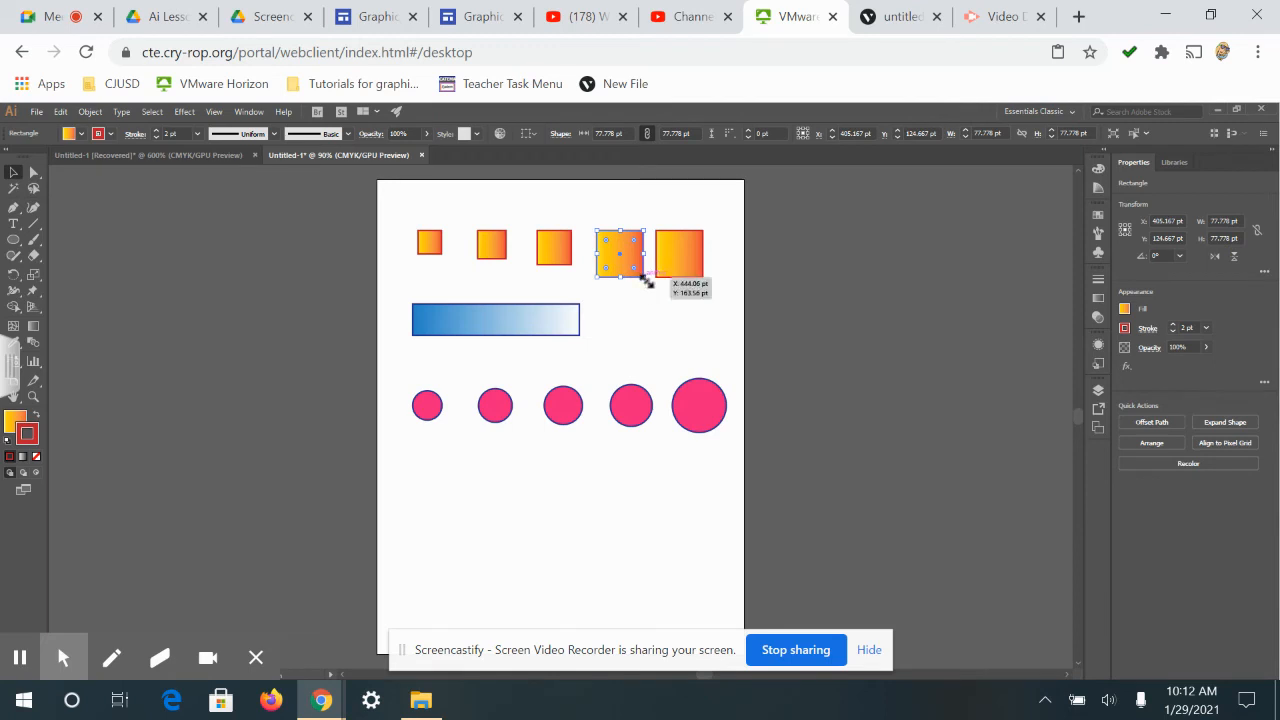
drag(645, 281, 632, 266)
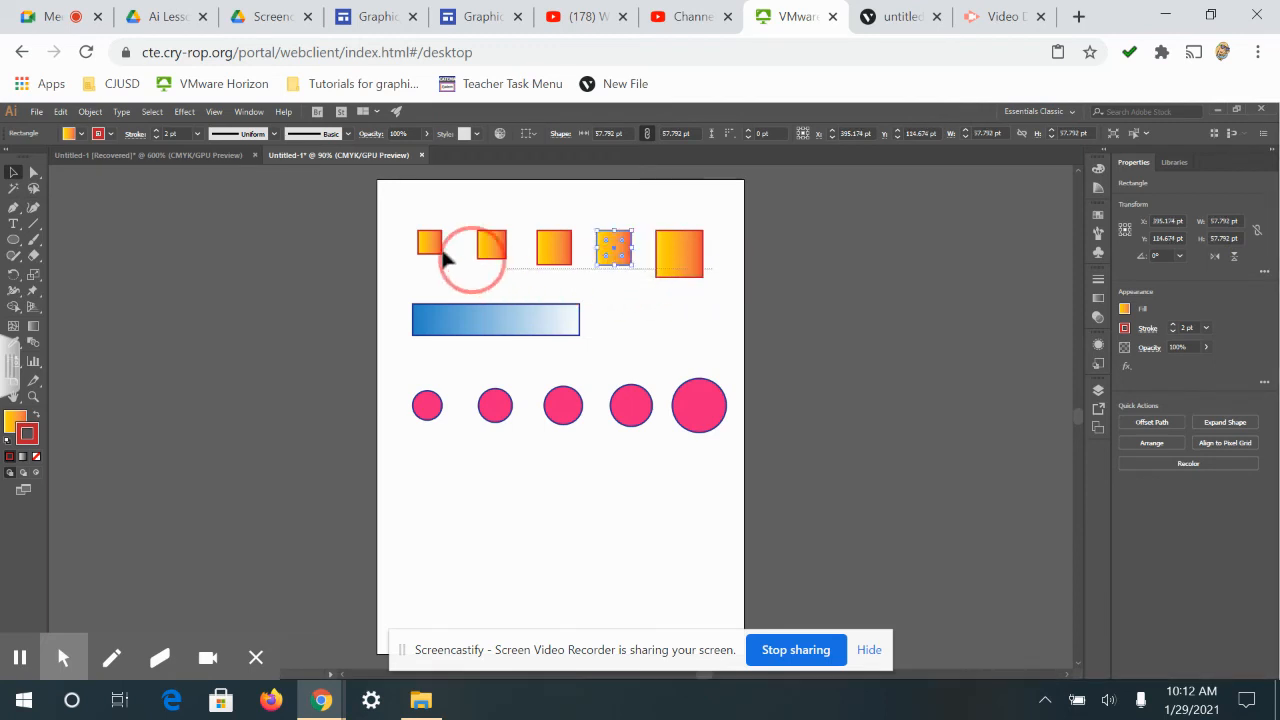
Align the five orange squares by vertical center, distribute them by horizontal center, and deselect them
drag(446, 259, 412, 224)
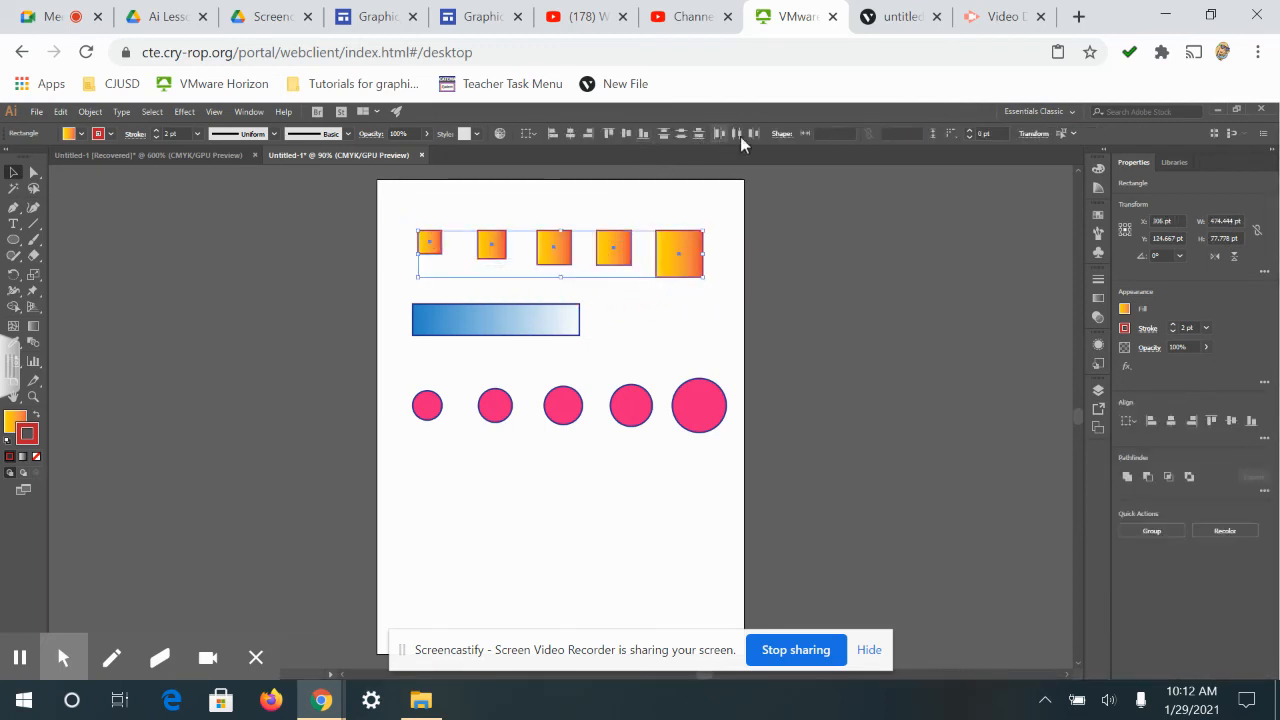
click(625, 134)
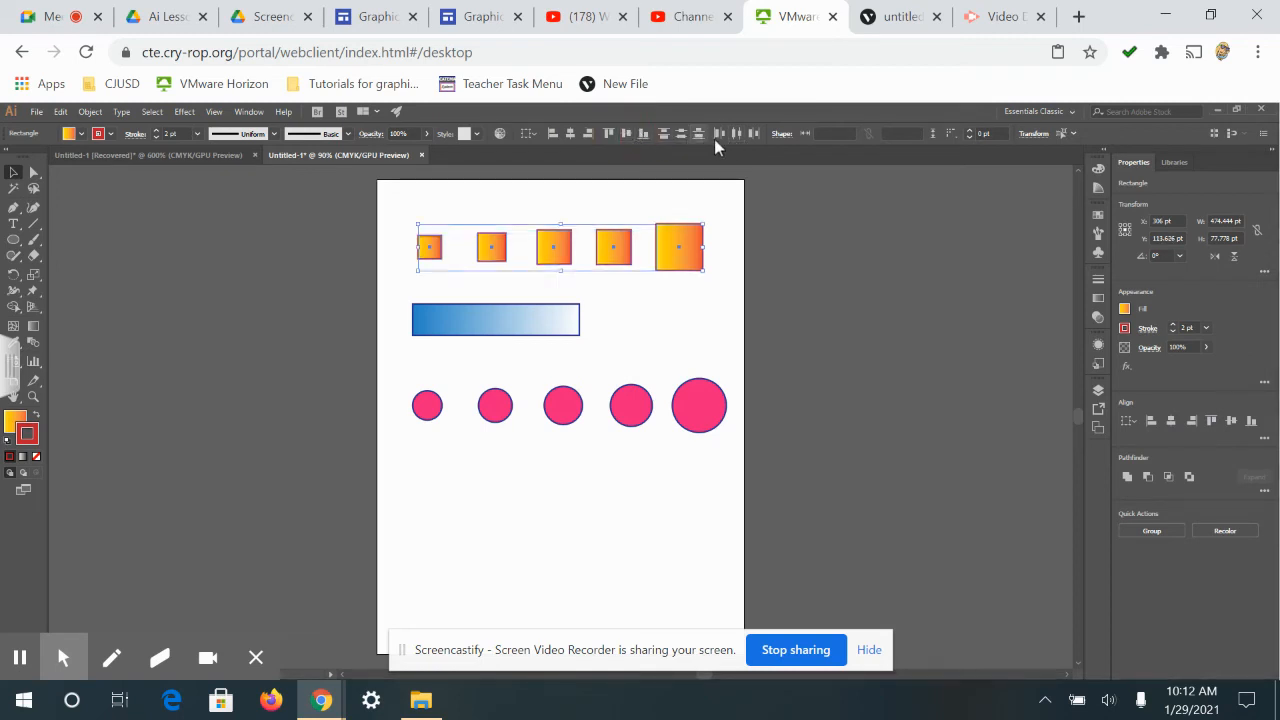
click(740, 134)
click(418, 519)
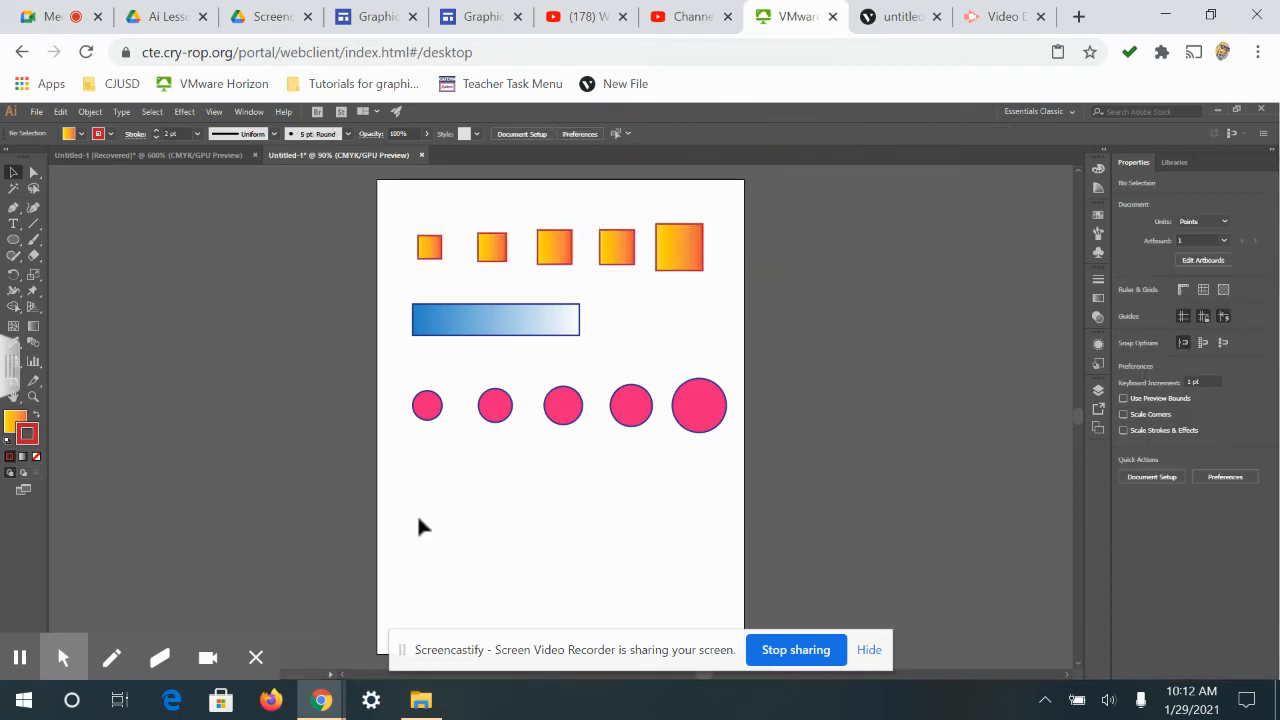
Draw an ellipse about 181 by 60 pt below the first pink circles and give it a green fill and dark blue stroke
click(13, 240)
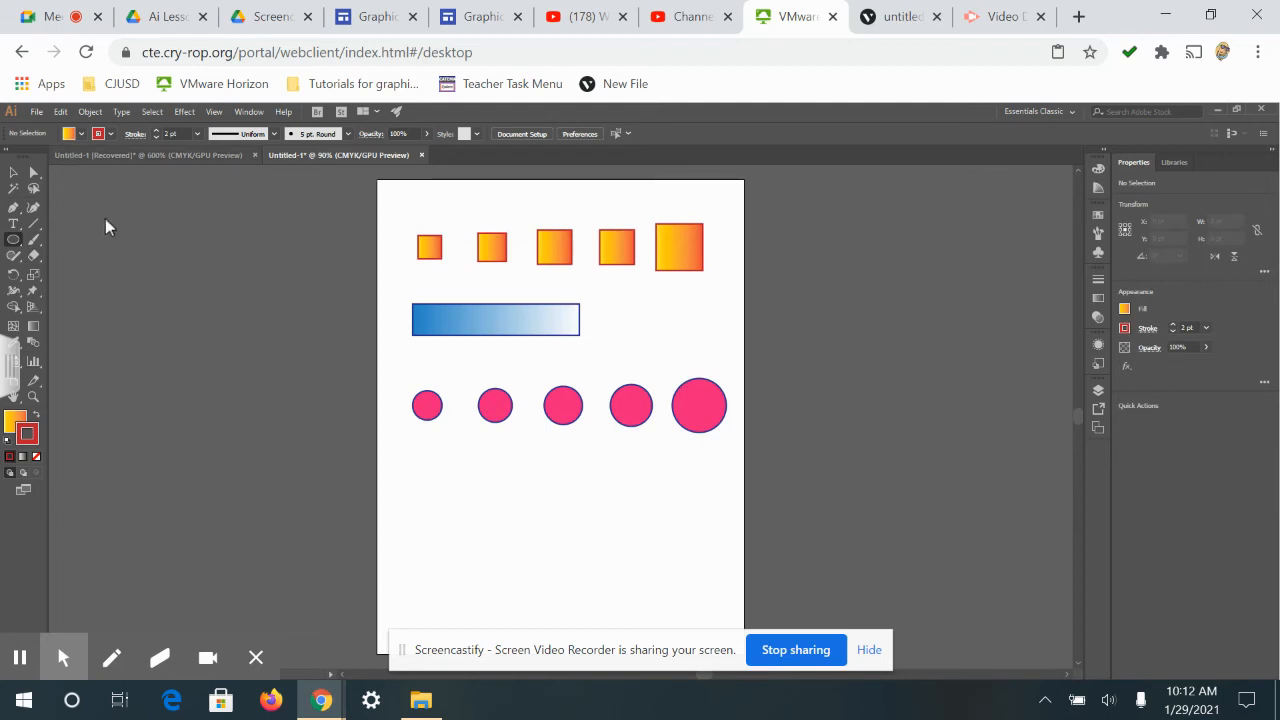
drag(413, 449, 521, 485)
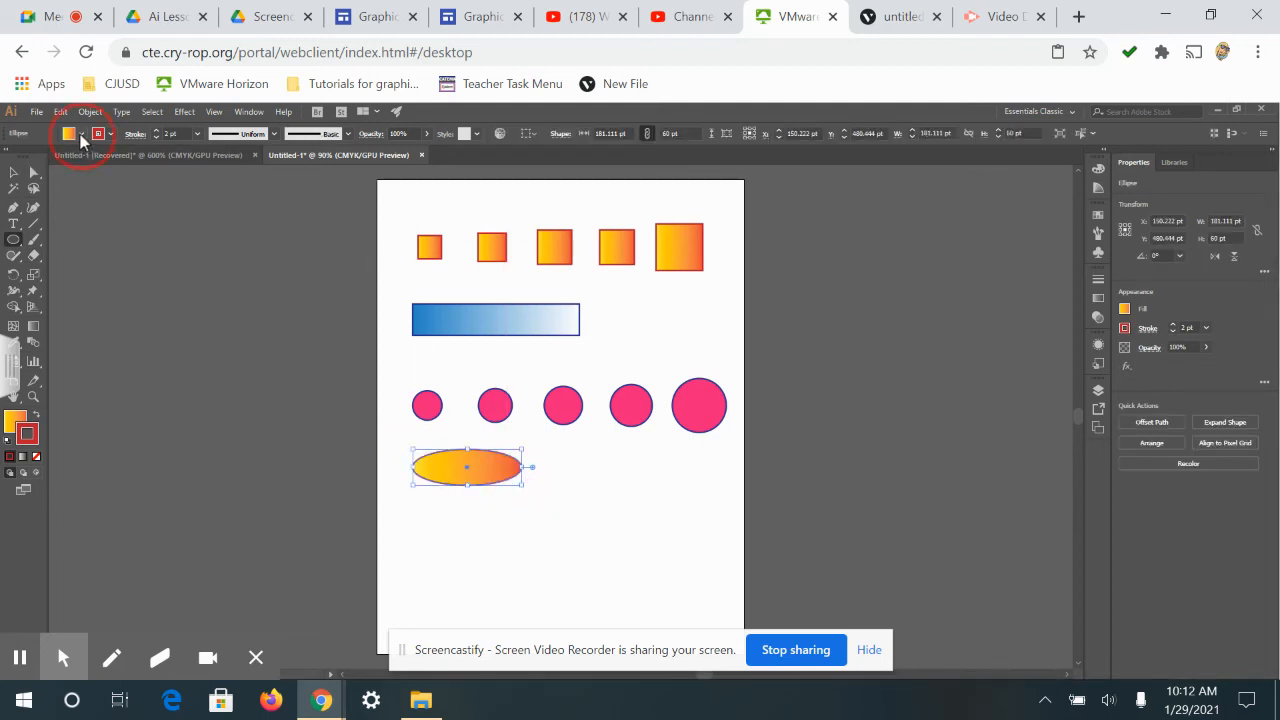
click(69, 134)
click(55, 165)
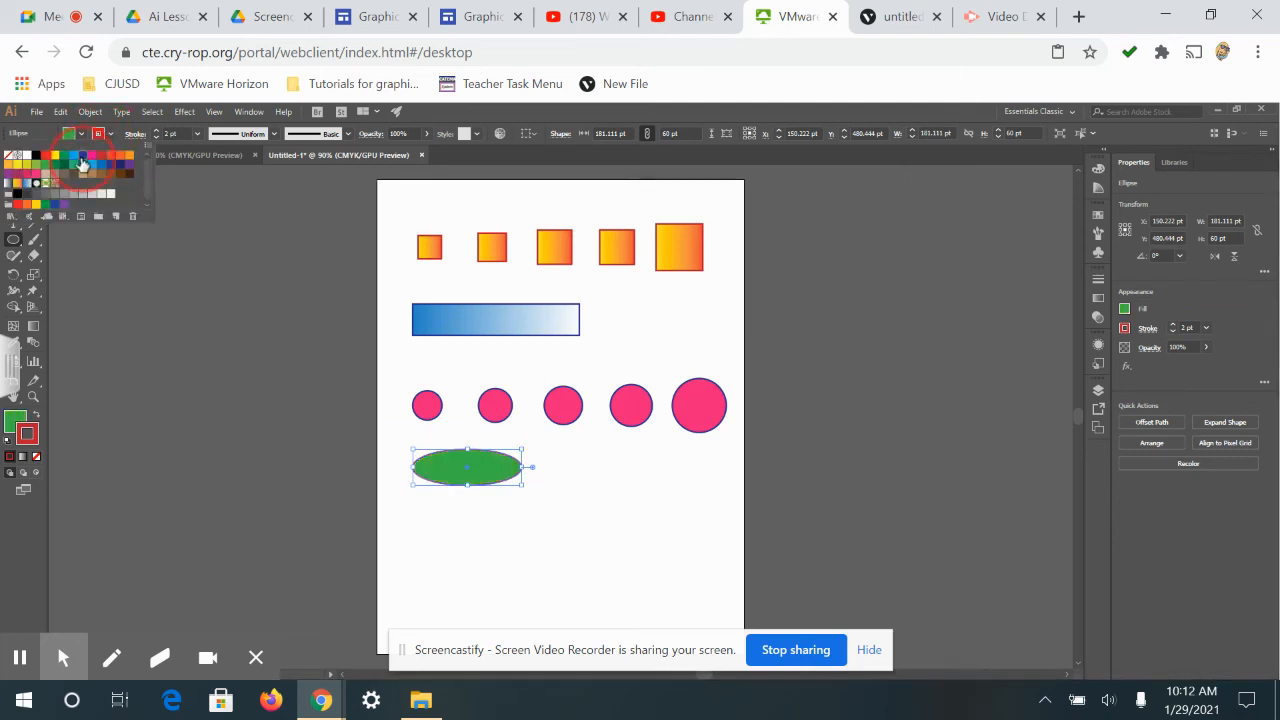
click(86, 166)
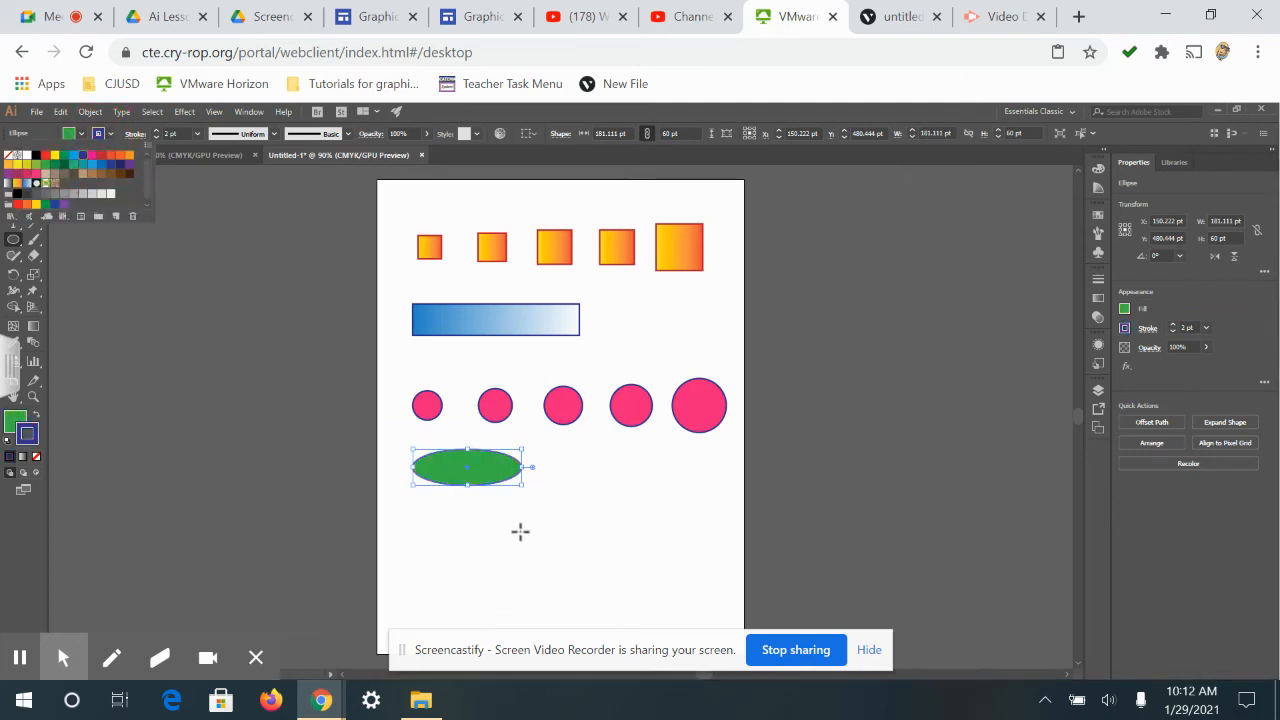
click(284, 320)
click(666, 421)
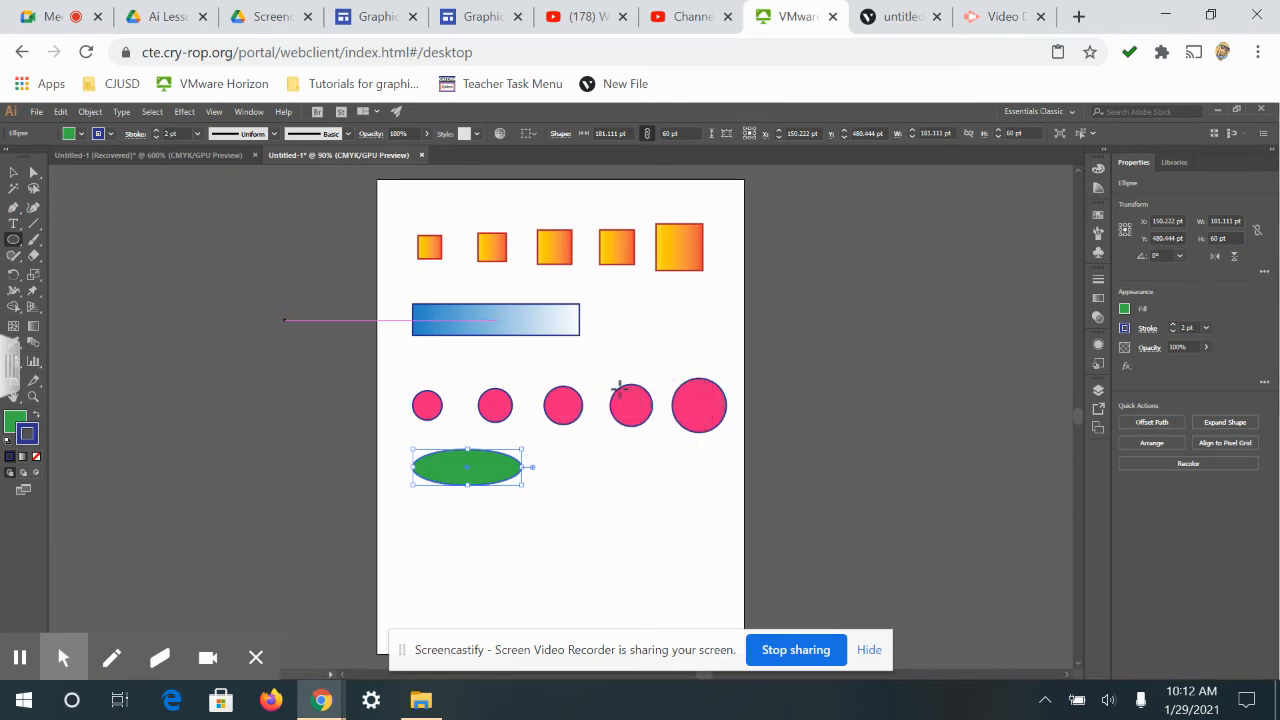
Start exporting the artwork in PNG format with the file name shapes
click(36, 112)
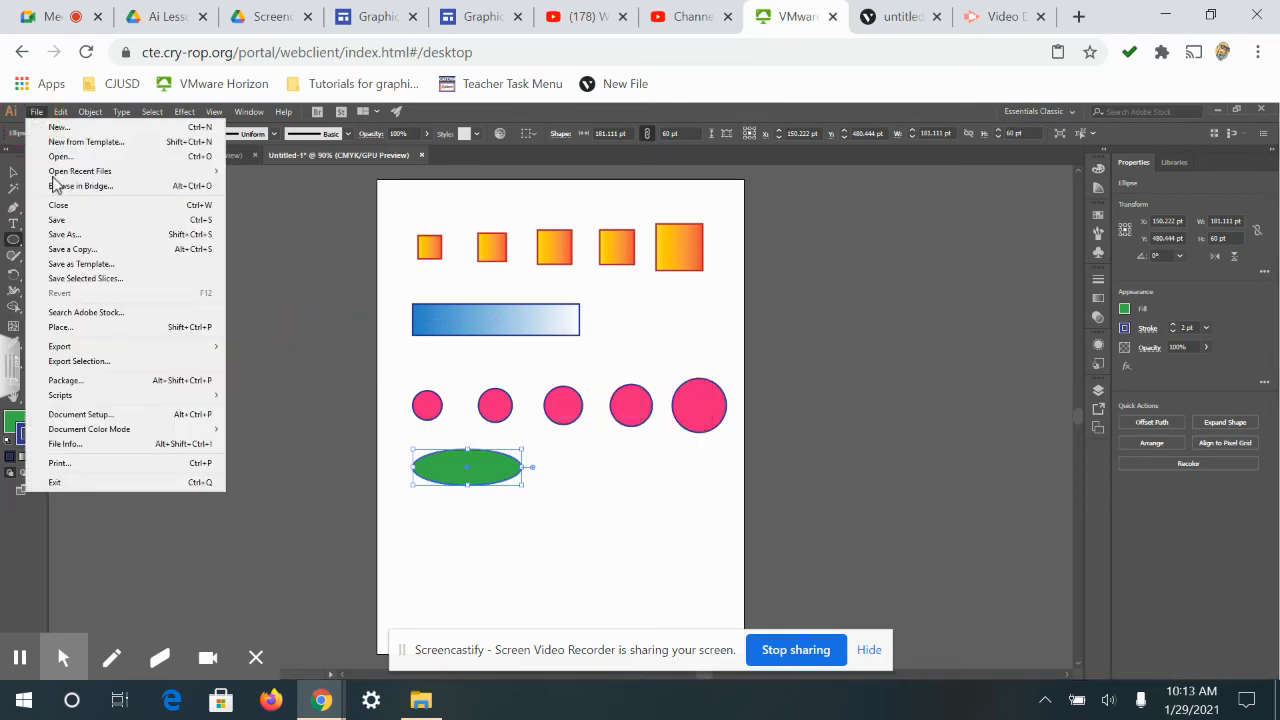
mouse_move(86, 346)
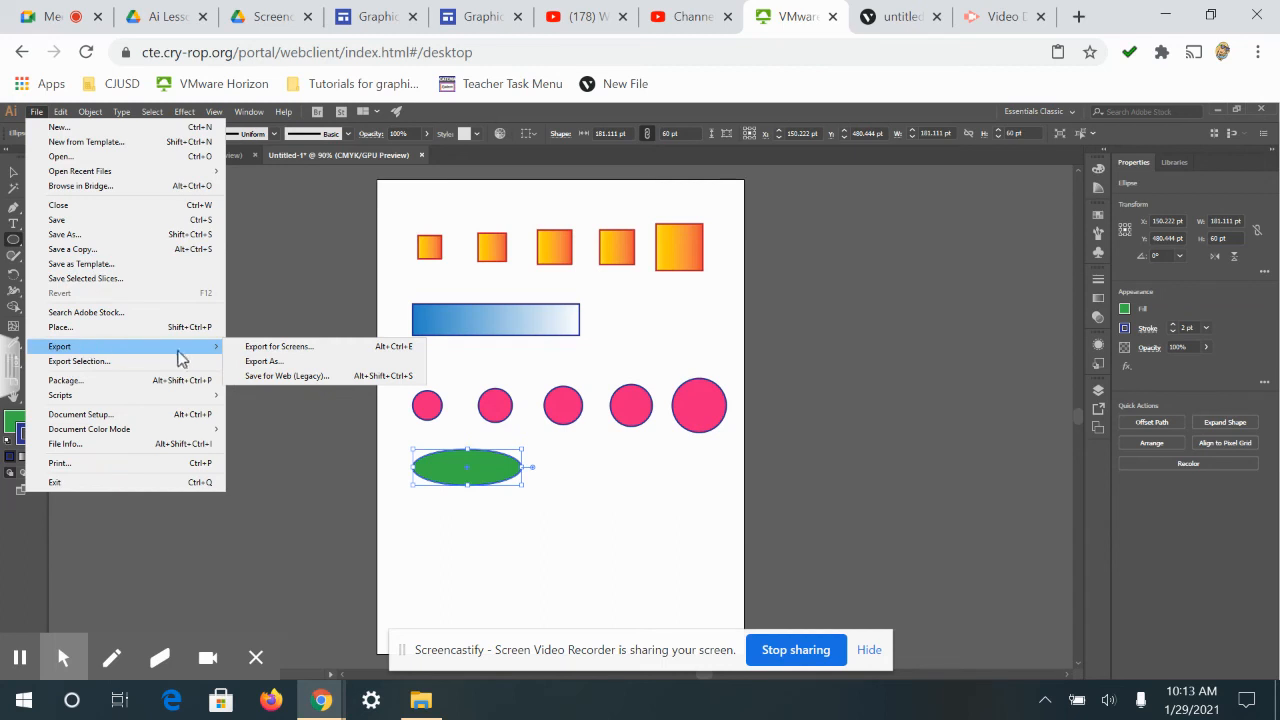
click(265, 361)
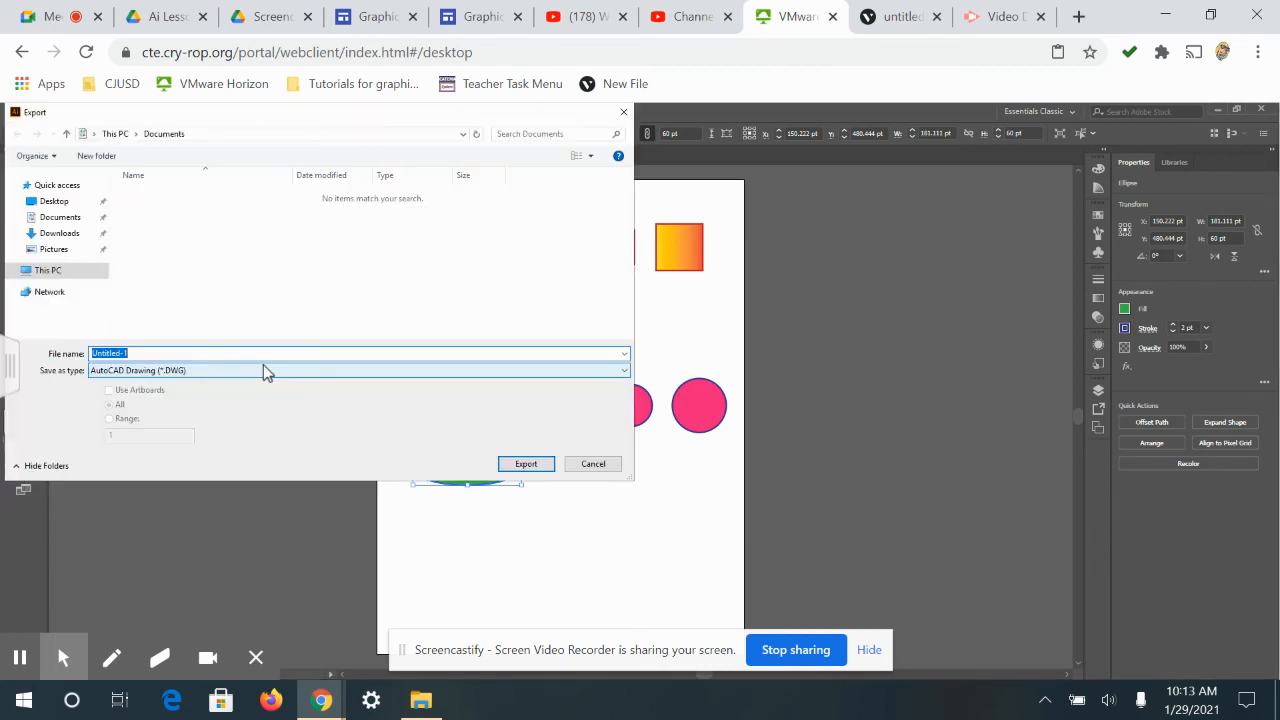
click(239, 369)
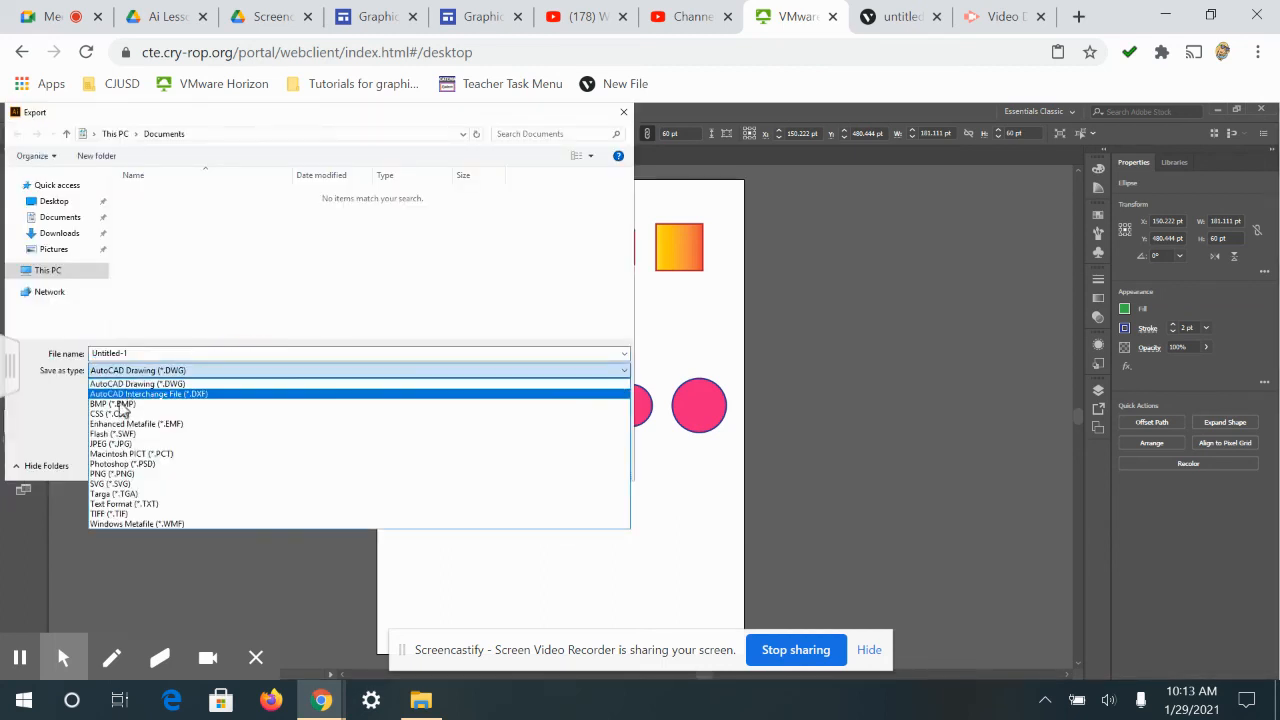
click(119, 474)
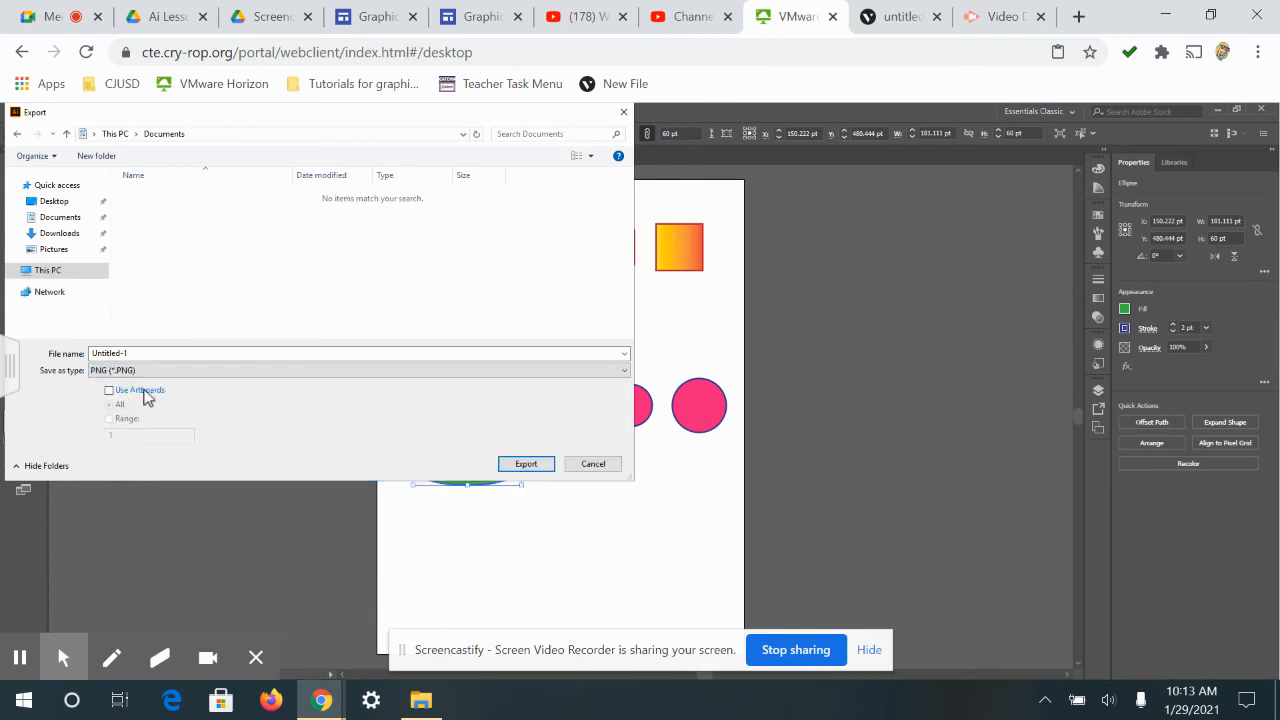
click(148, 353)
text(shapes)
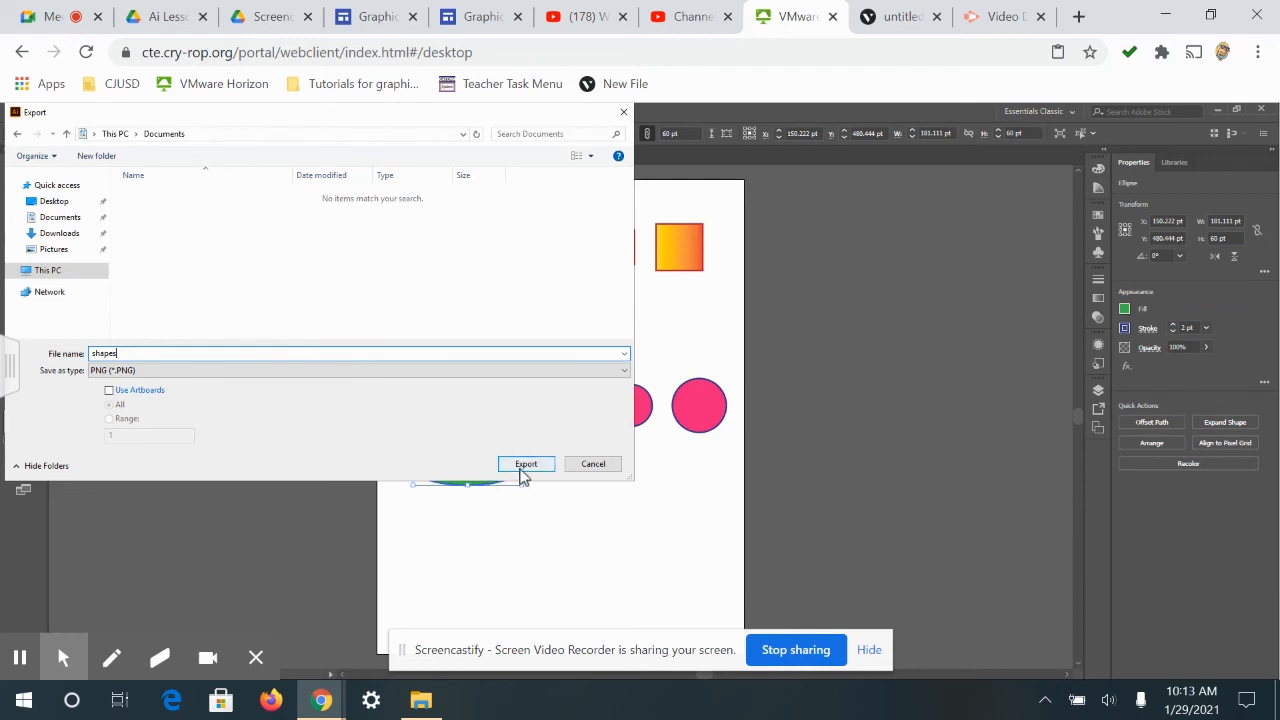
Choose the personal network drive (U:) as destination and export the PNG at Screen (72 ppi) with a transparent background
click(13, 272)
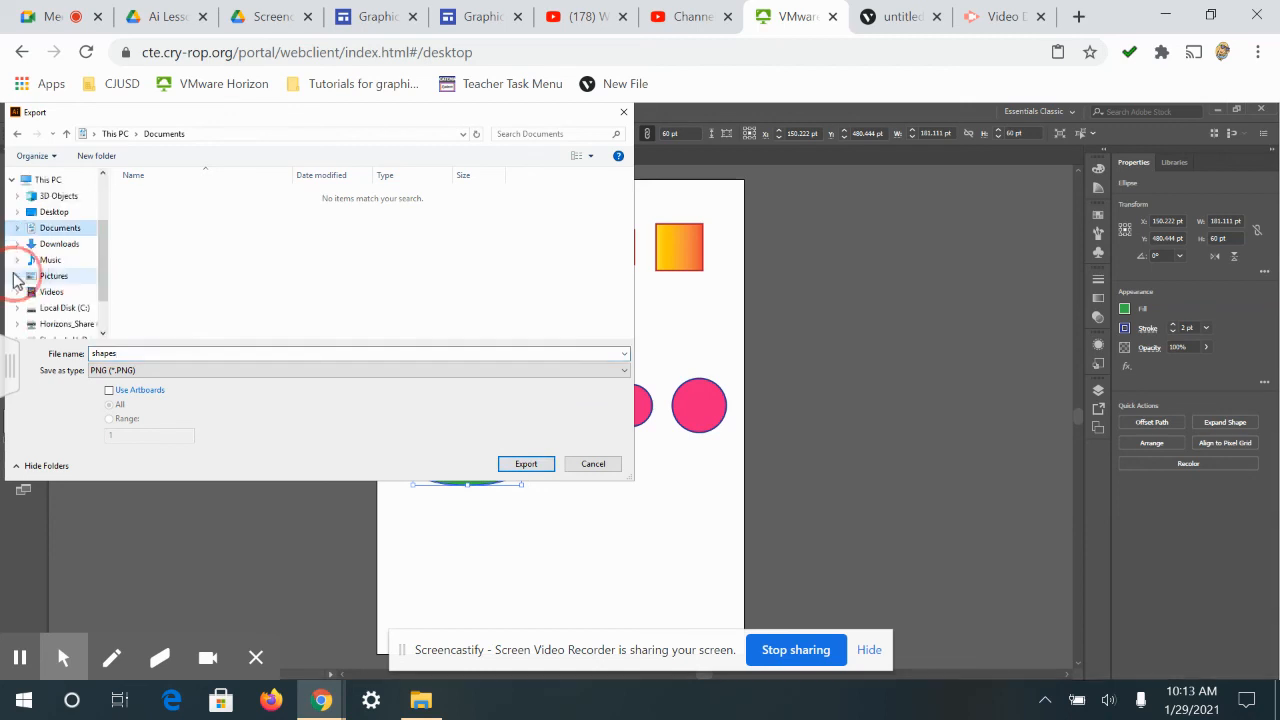
scroll(100, 290, down, 2)
drag(107, 298, 114, 320)
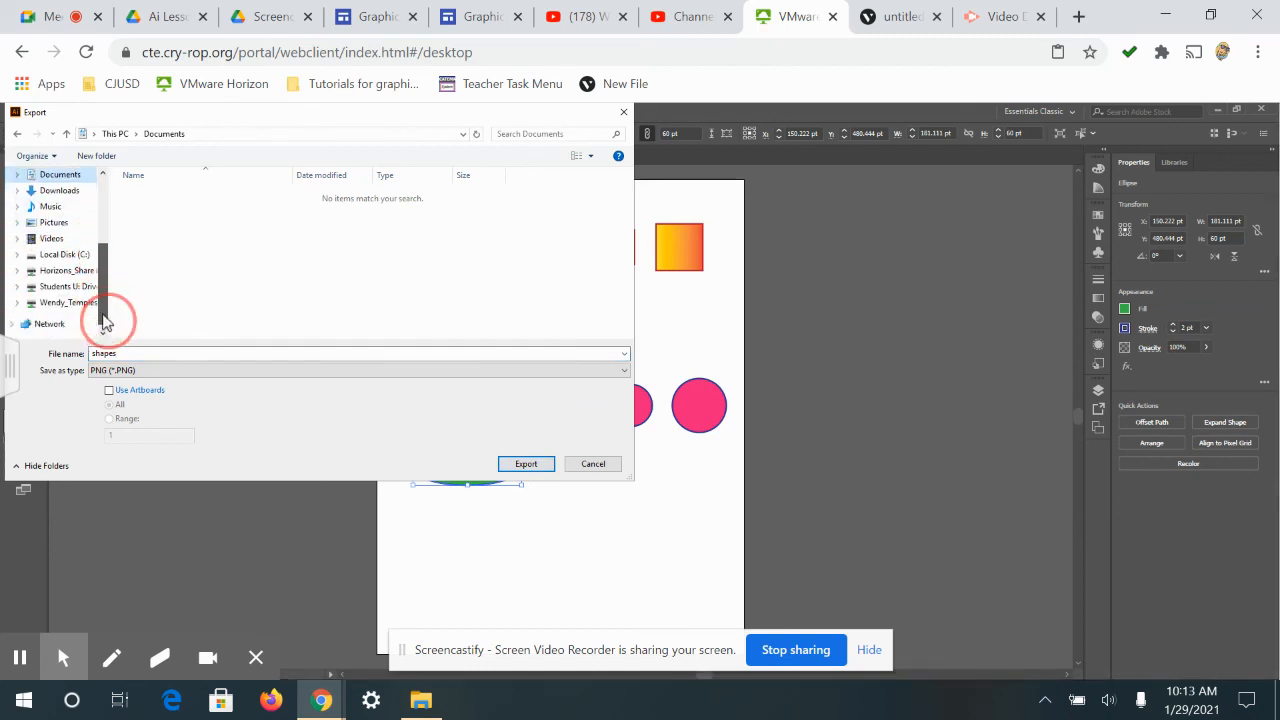
click(71, 303)
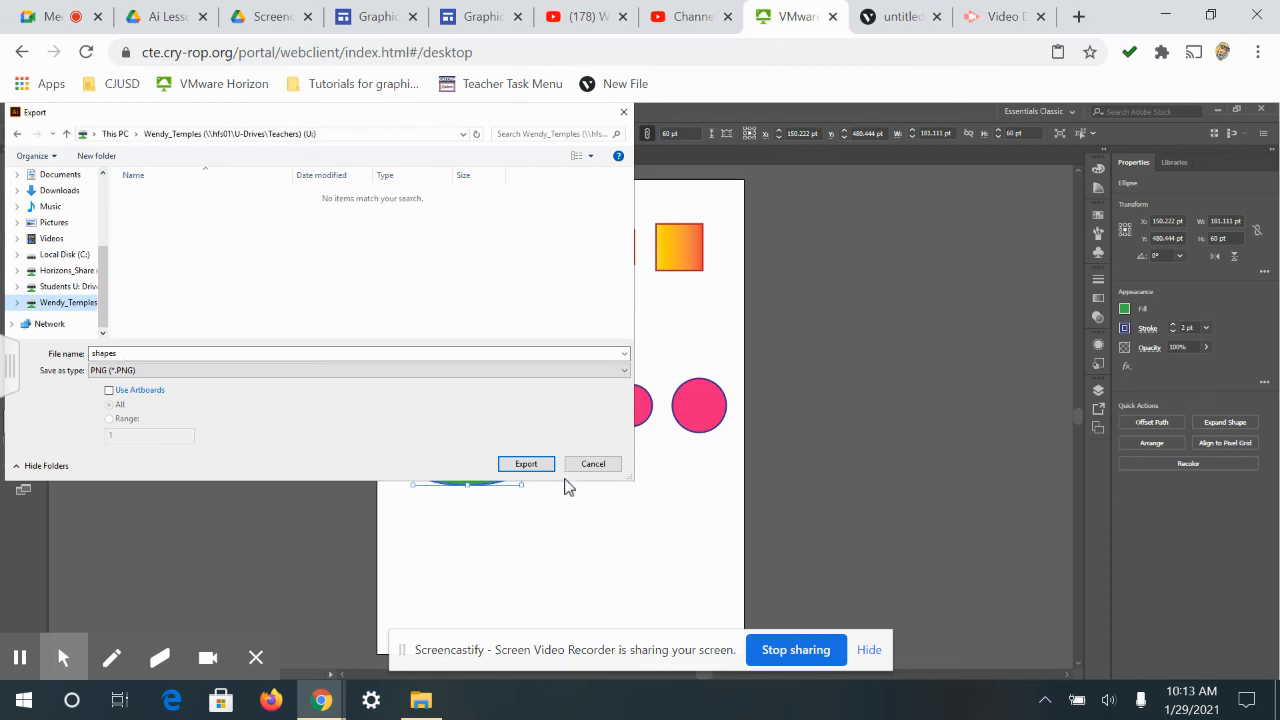
click(524, 464)
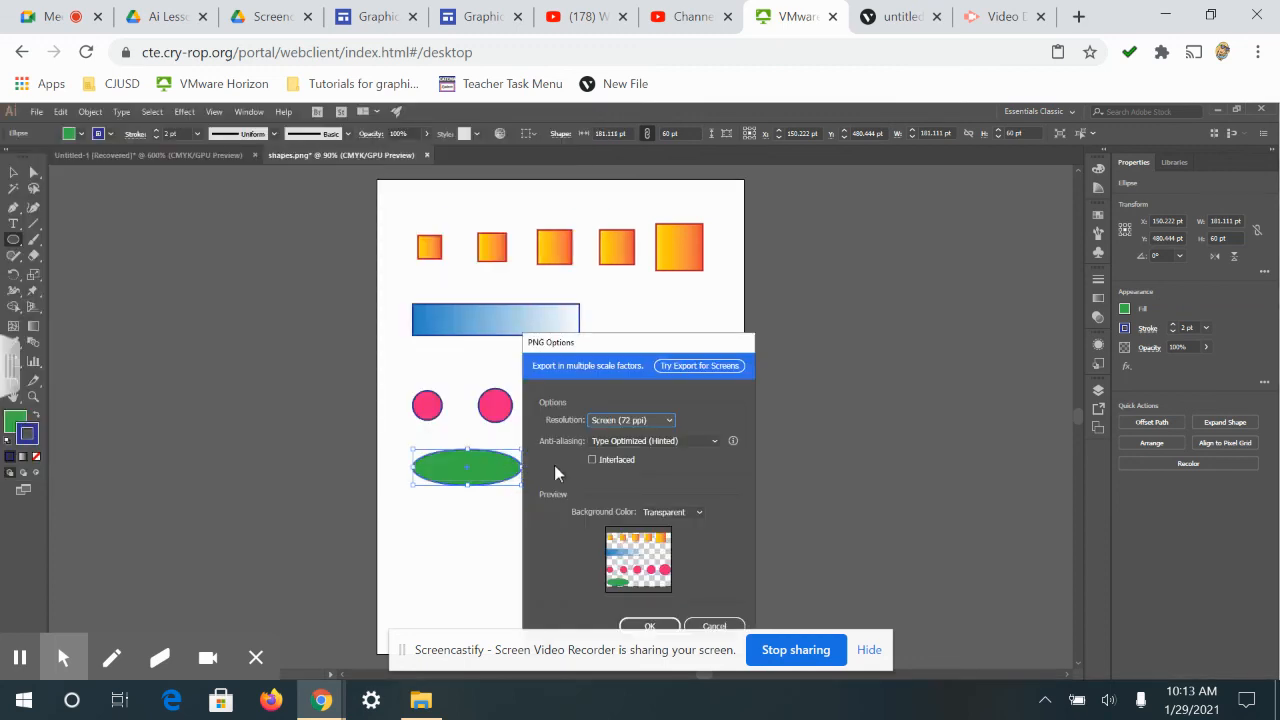
drag(693, 342, 715, 245)
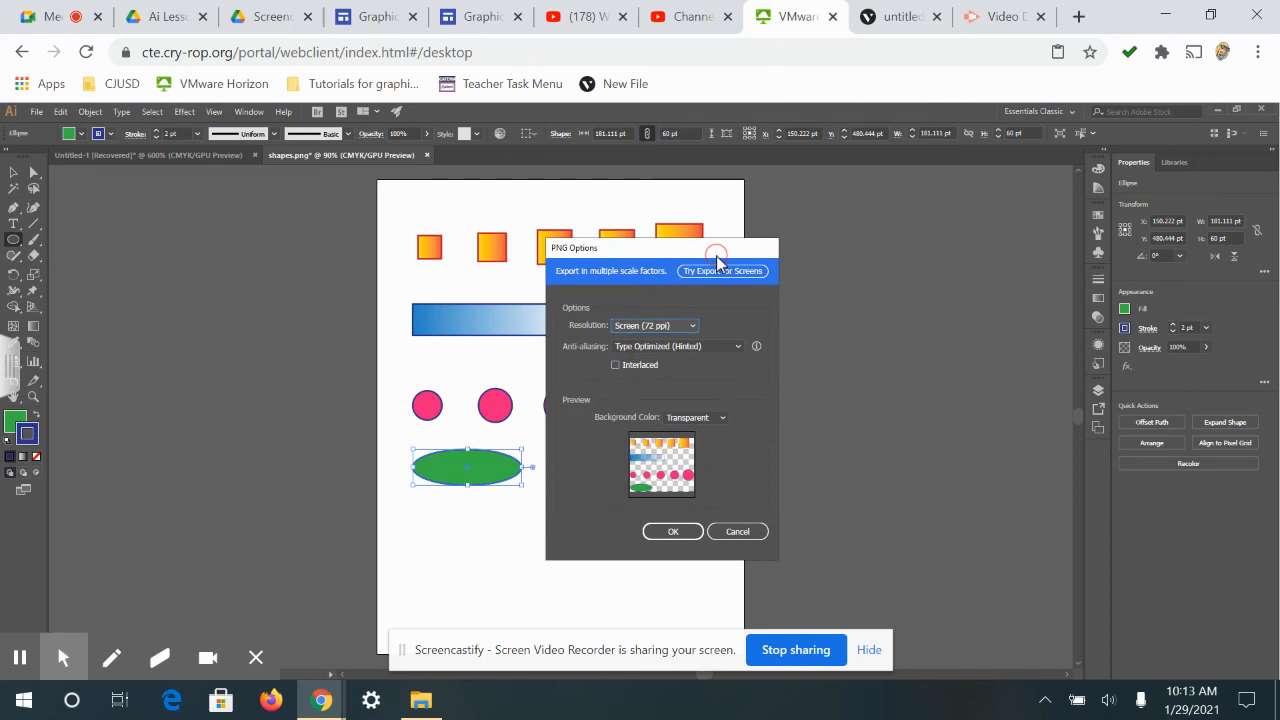
click(656, 533)
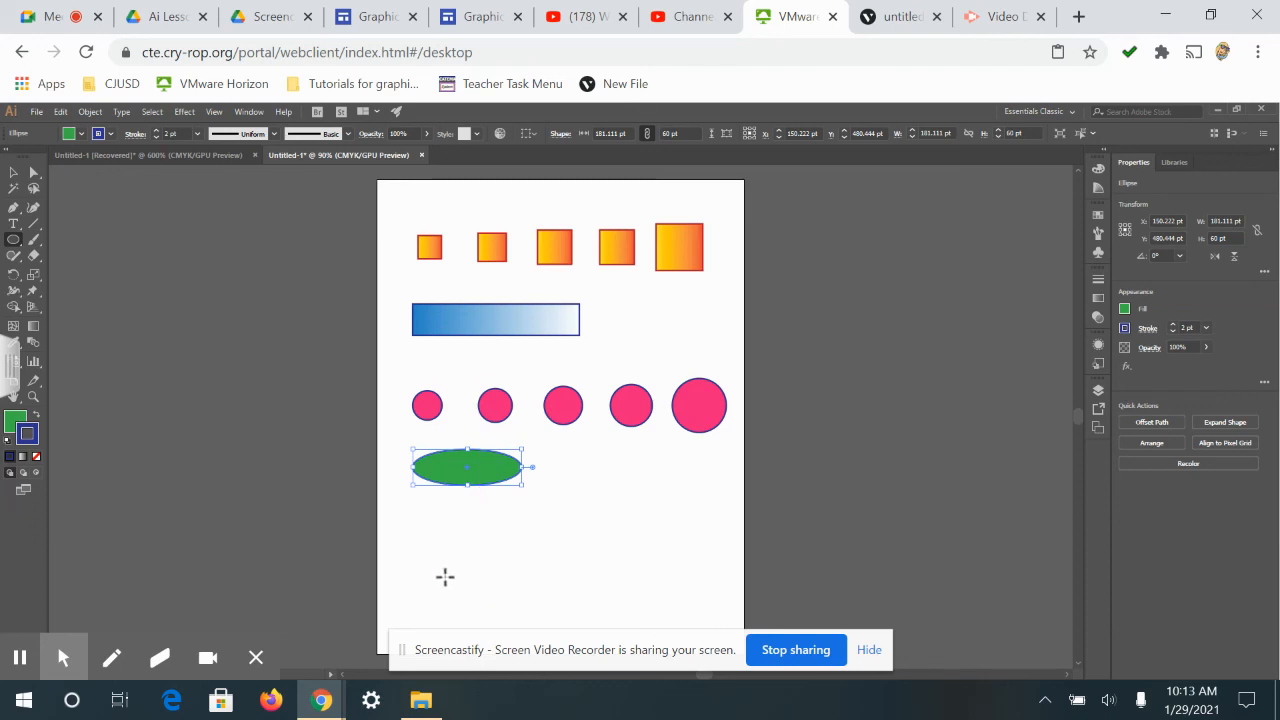
Switch to File Explorer to view the Downloads folder, and close its window
mouse_move(435, 710)
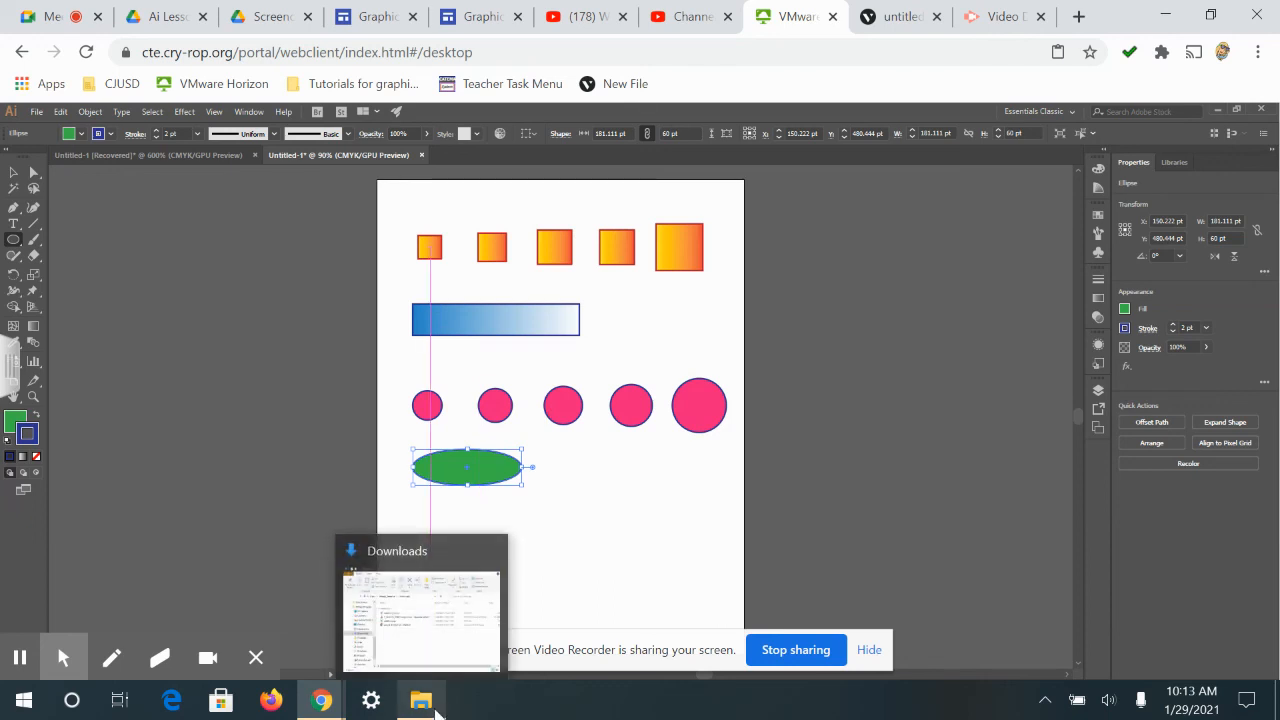
click(435, 712)
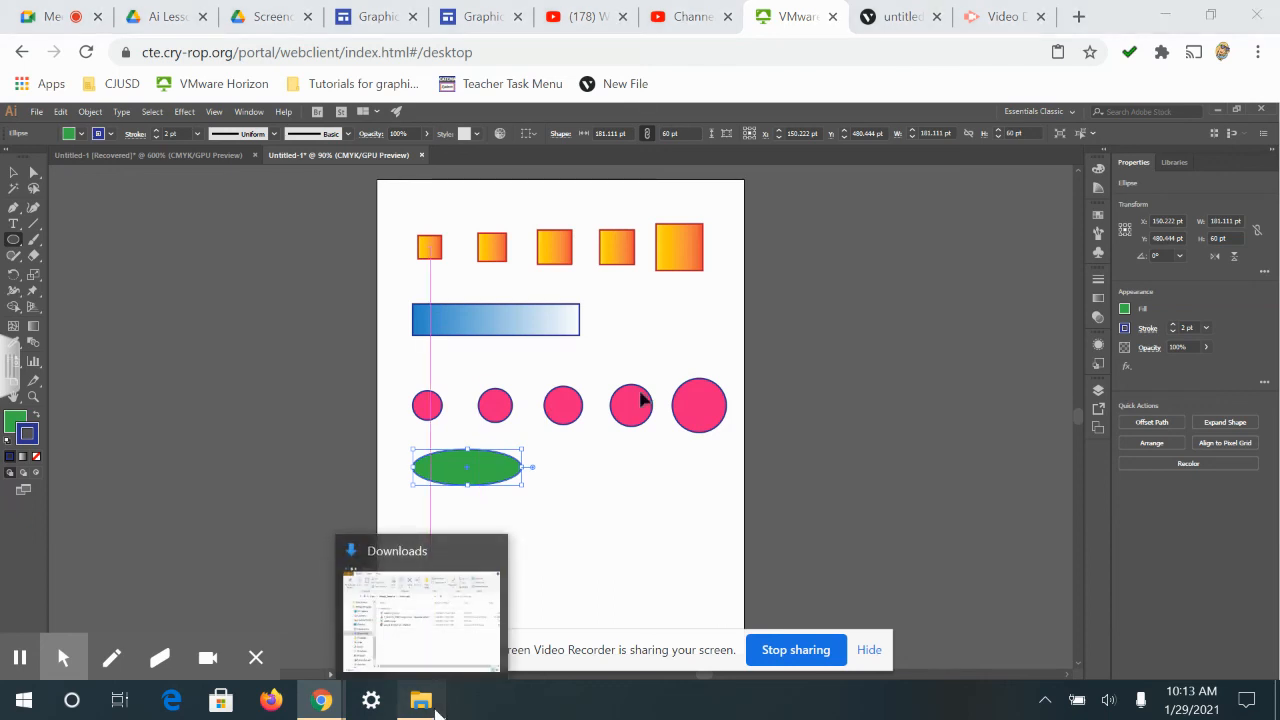
click(435, 710)
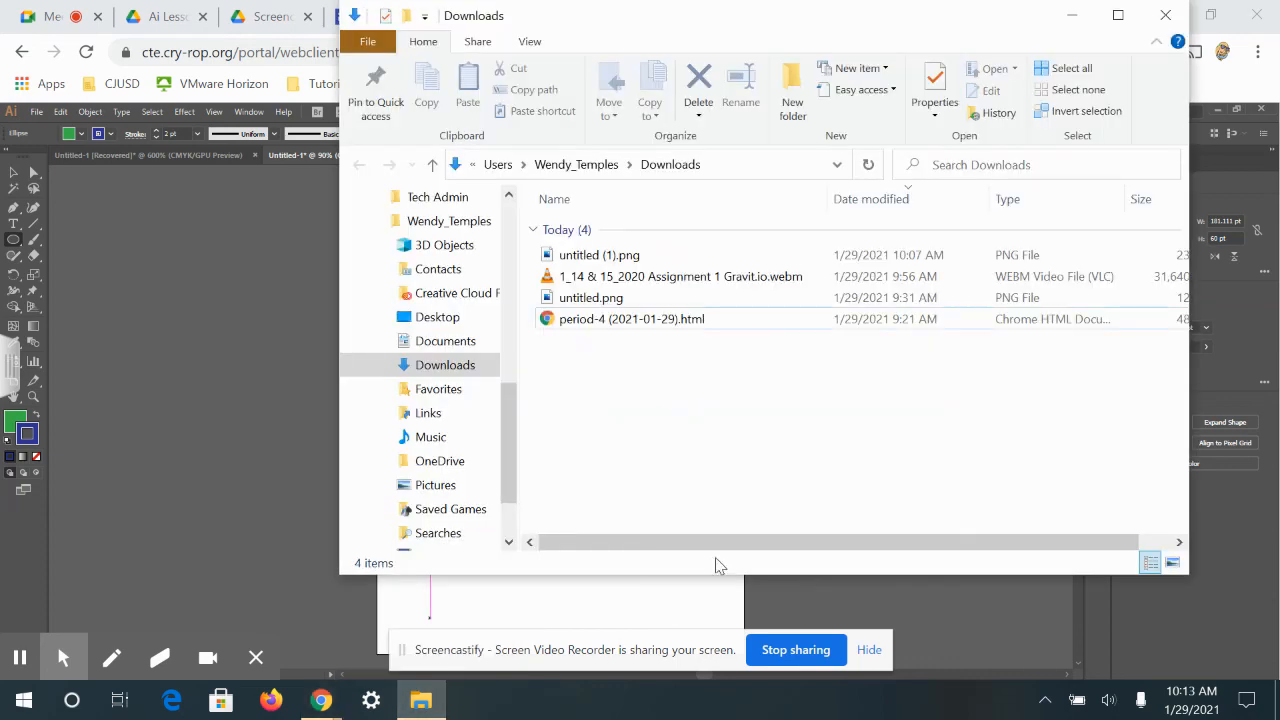
click(1165, 15)
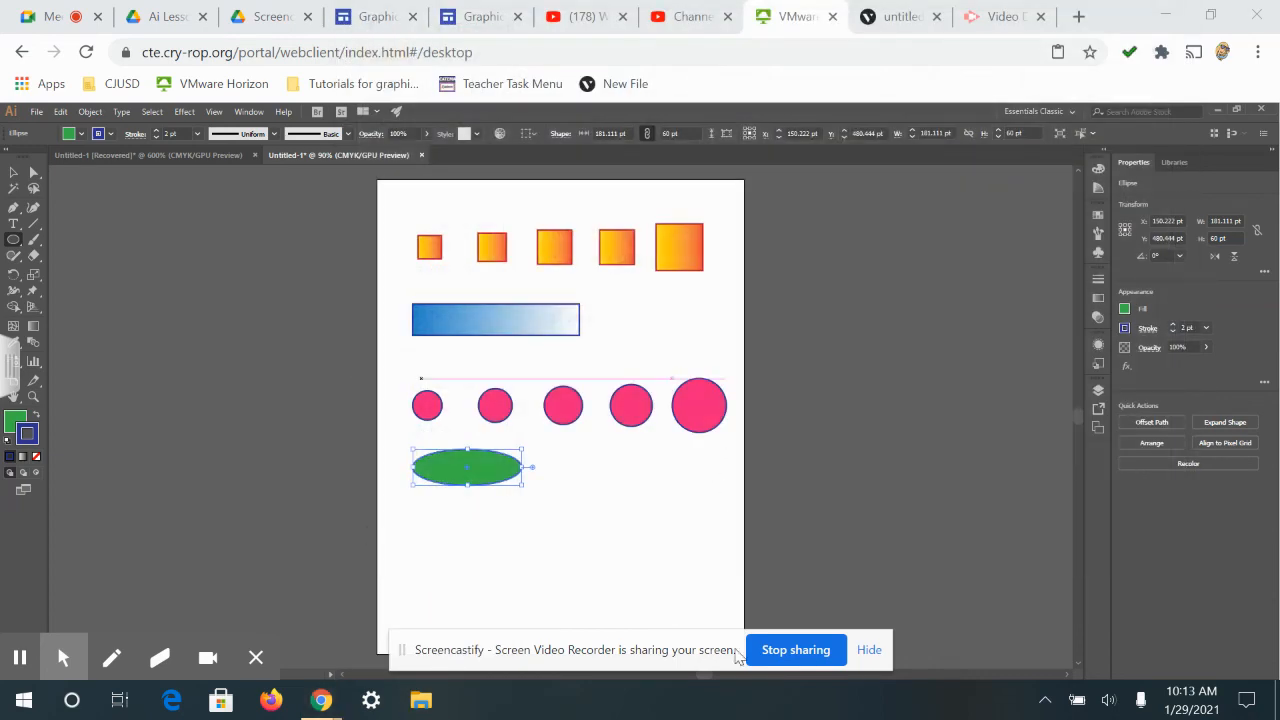